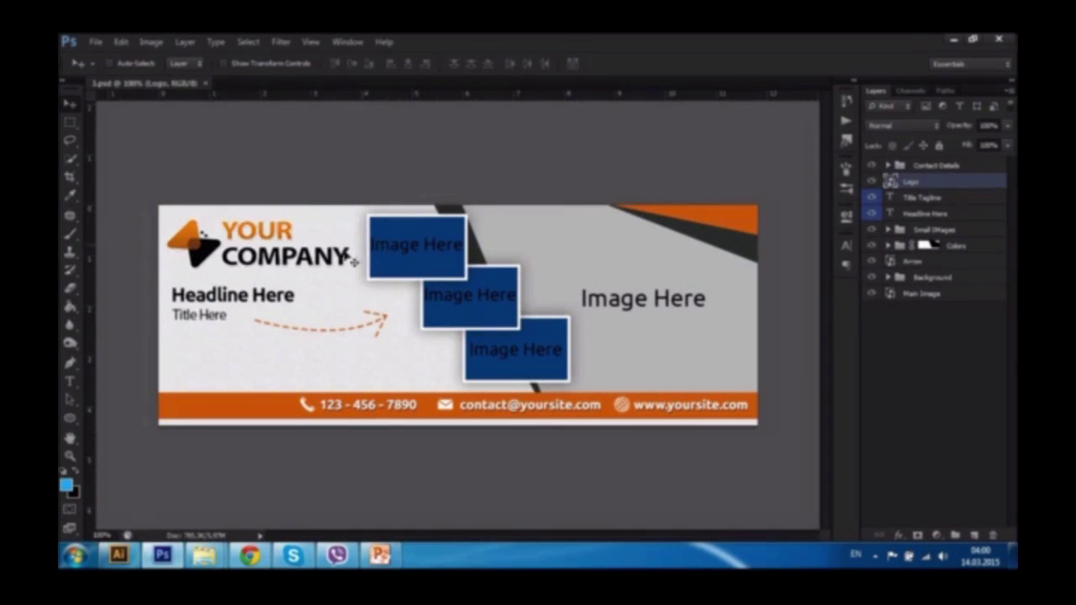
- Replace the placeholder logo with the BusinessName logo, scaled and placed top-left
key(Delete)
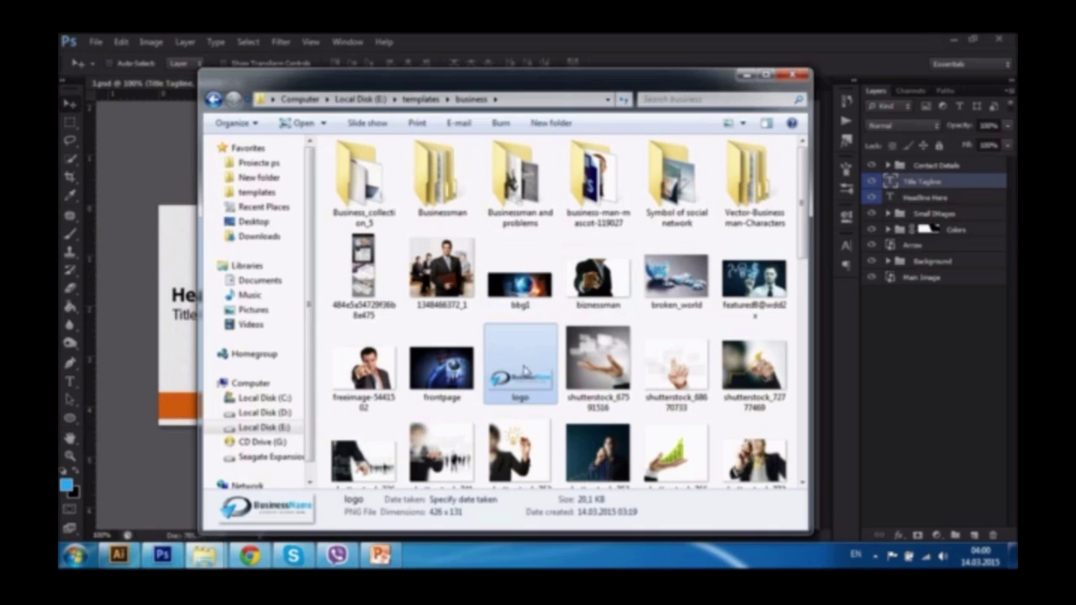
mouse_move(527, 374)
mouse_down()
mouse_move(221, 323)
mouse_move(172, 290)
mouse_up()
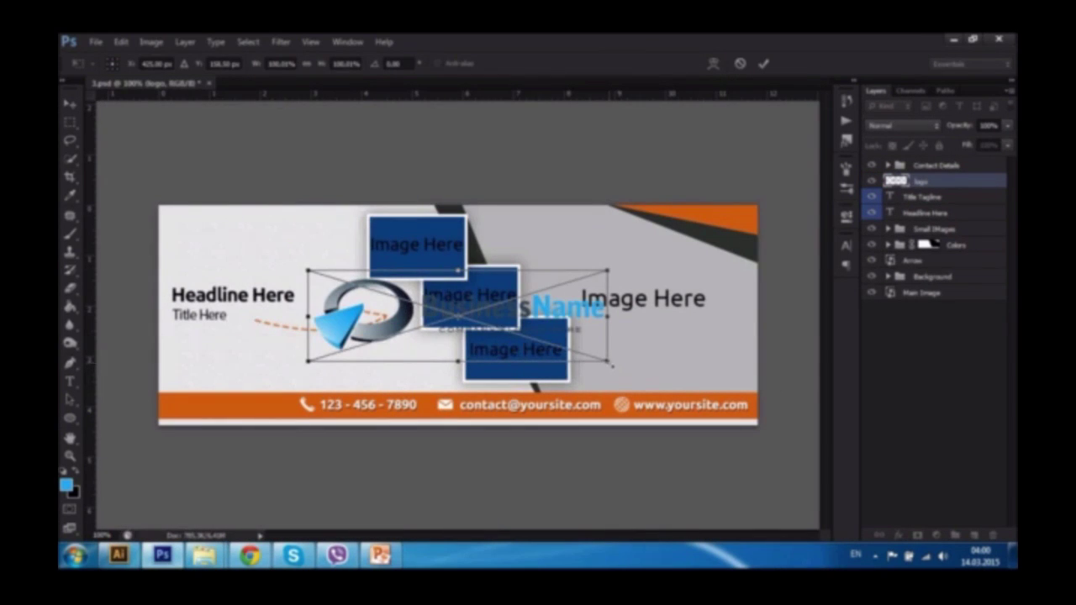
mouse_move(607, 361)
mouse_down()
mouse_move(461, 318)
mouse_move(299, 240)
mouse_move(347, 274)
mouse_up()
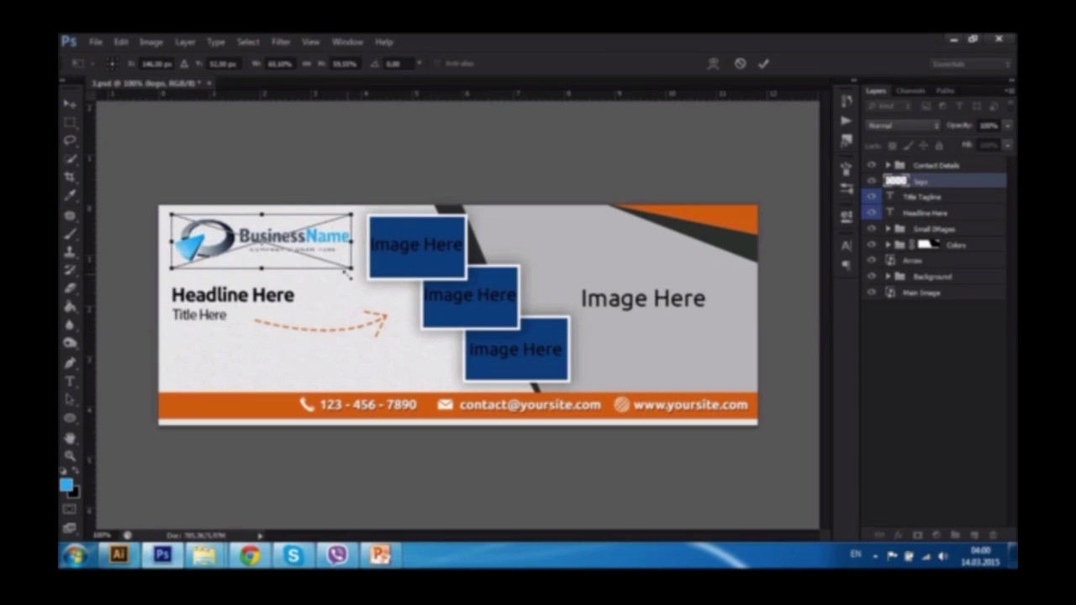
key(Return)
- Change the headline text to 'Think Different'
key(t)
triple_click(269, 294)
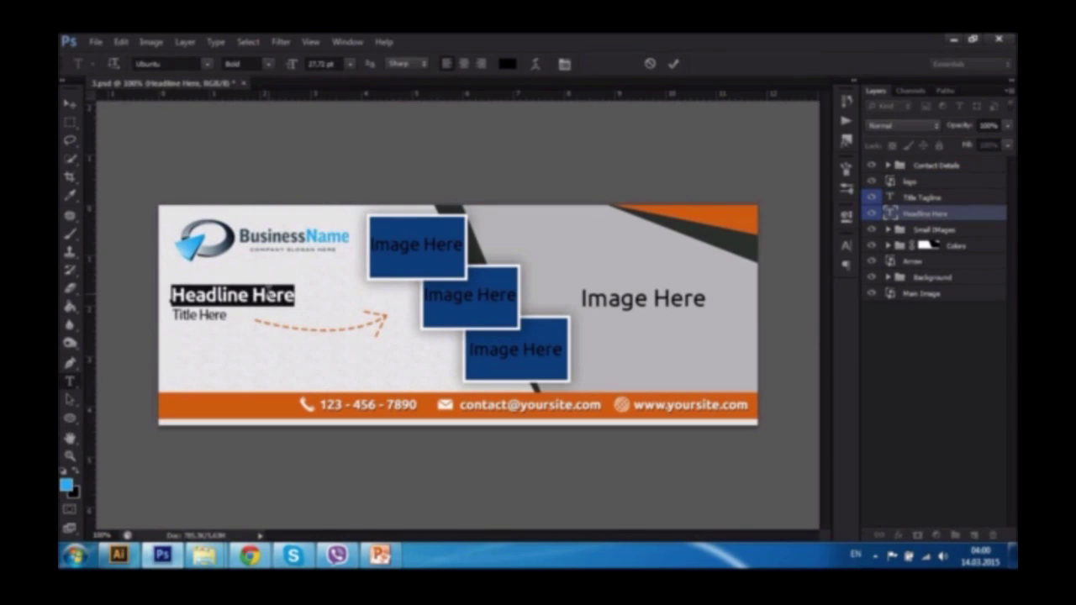
text(Think)
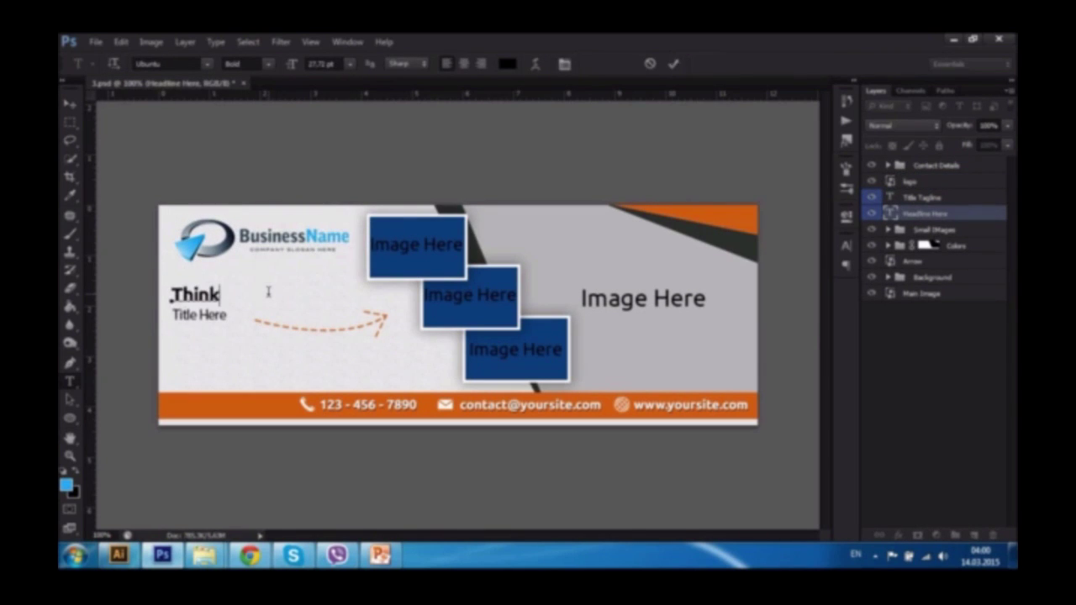
text( Different)
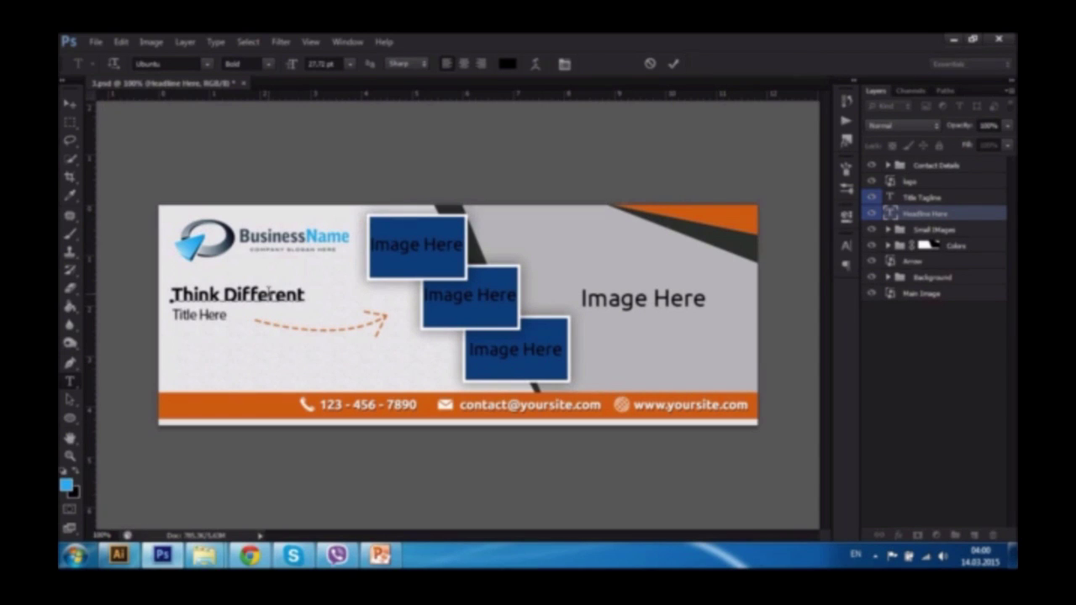
key(ctrl+Return)
- Delete the 'Title Here' tagline layer
key(v)
click(206, 321)
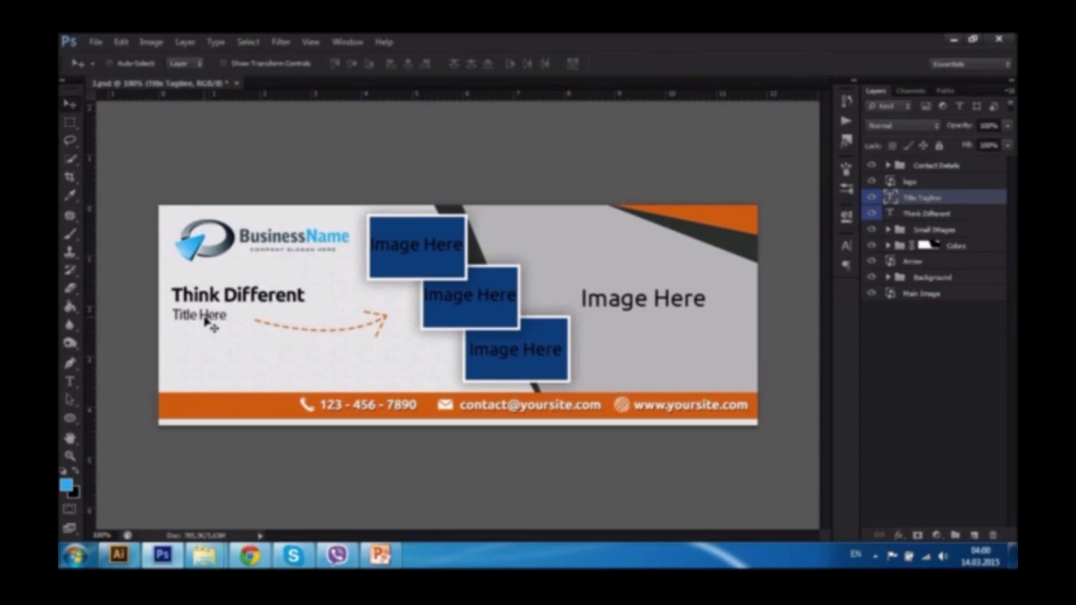
key(Delete)
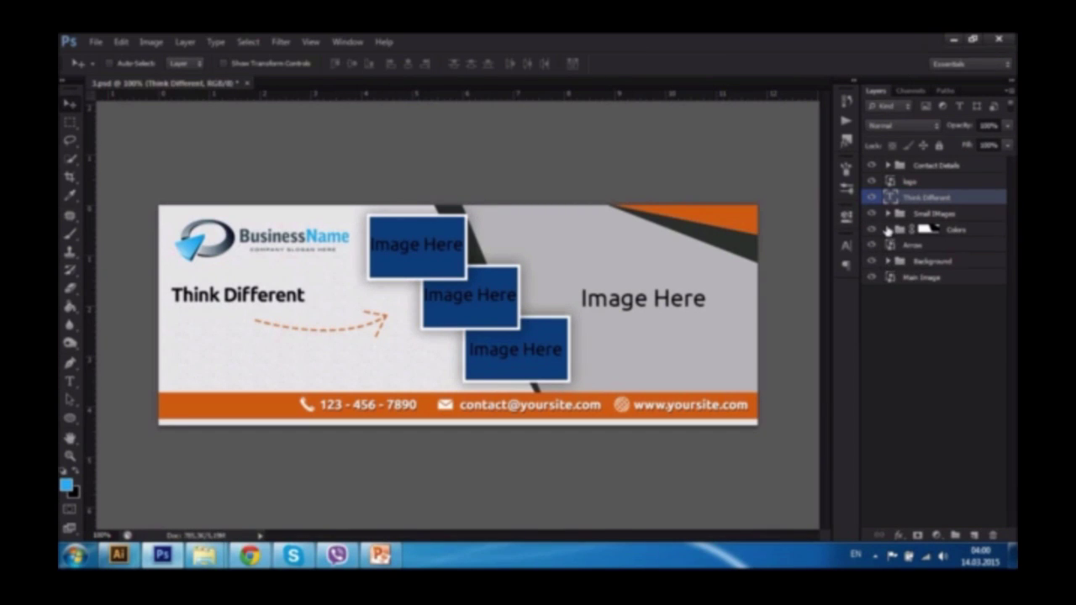
- Hide the orange colour layer so the banner uses the cyan scheme
click(887, 229)
click(871, 245)
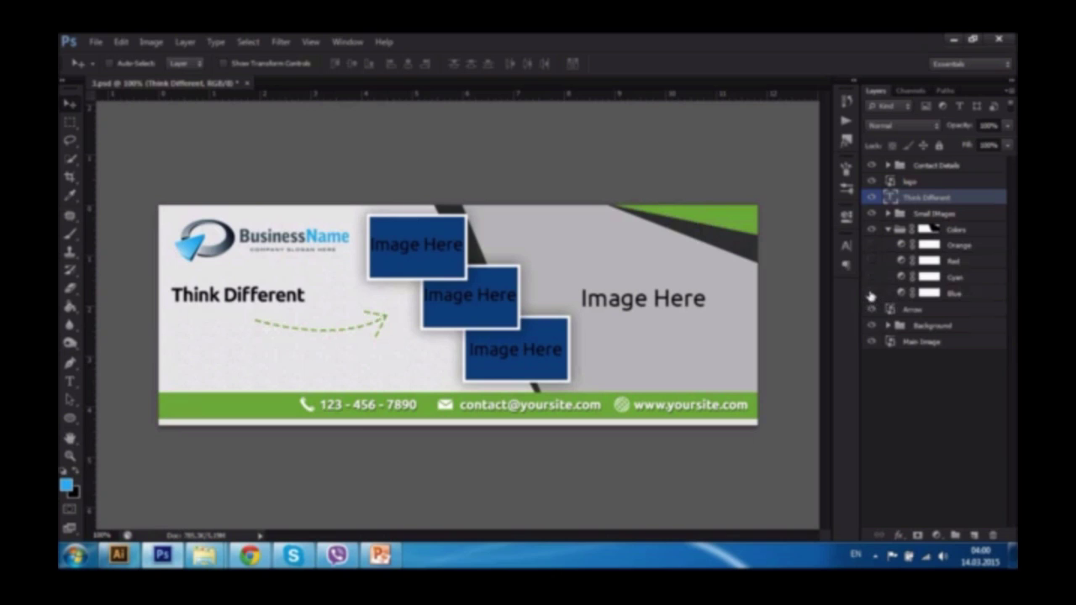
click(871, 293)
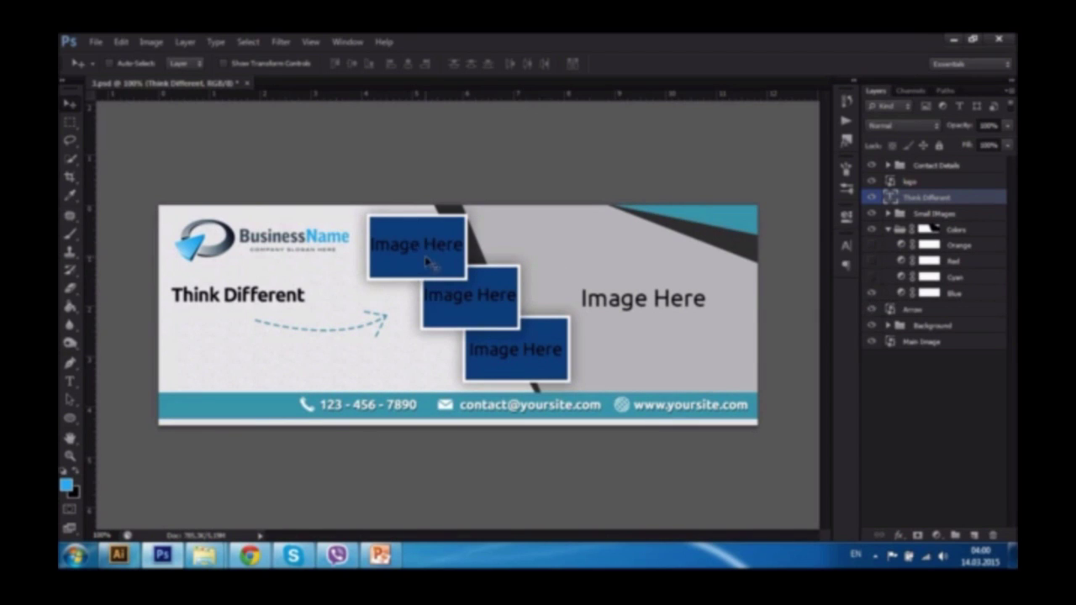
click(659, 294)
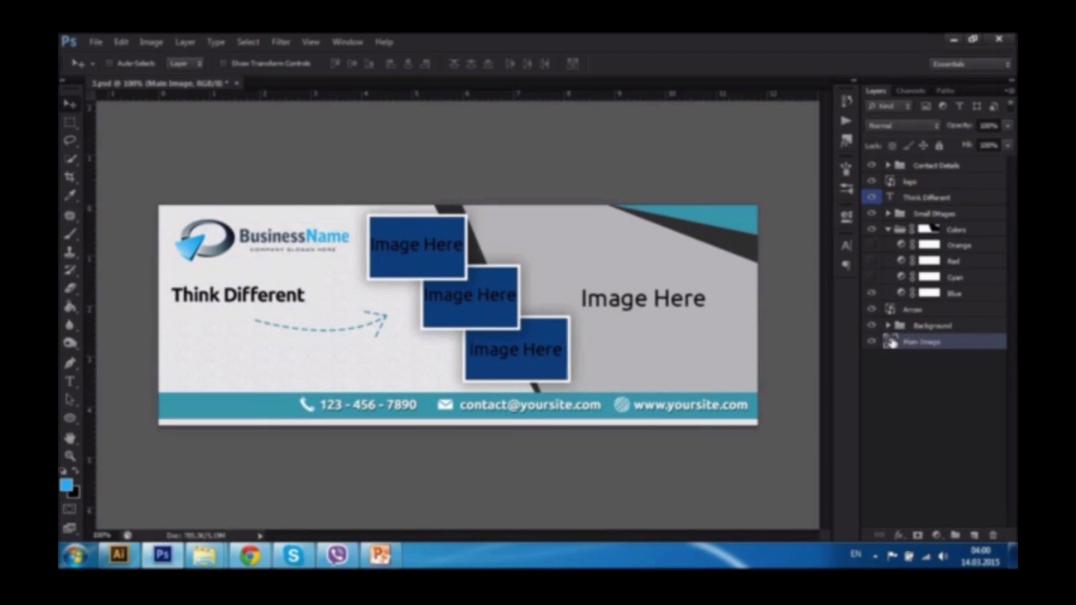
- Place the bbg1 globe photo in the Main Image placeholder, stretched to fill the frame
double_click(889, 343)
mouse_move(204, 554)
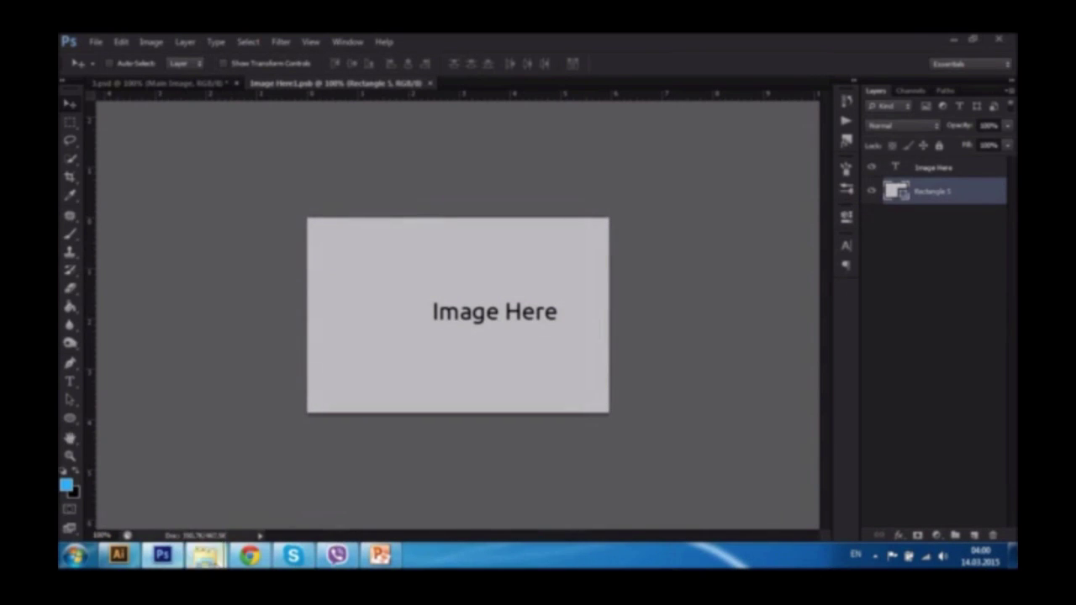
click(182, 509)
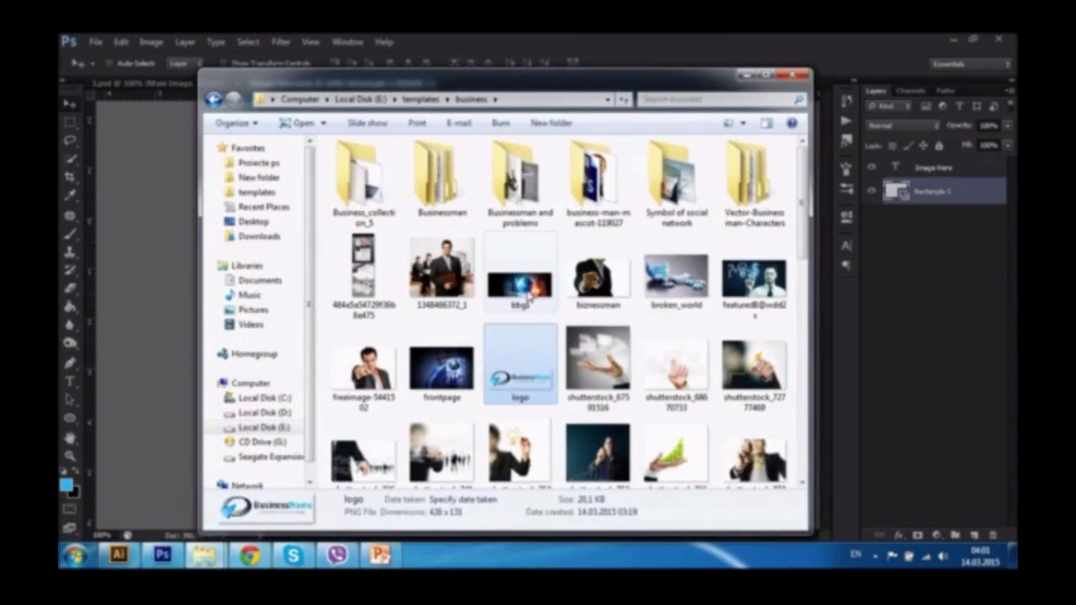
drag(520, 277, 163, 274)
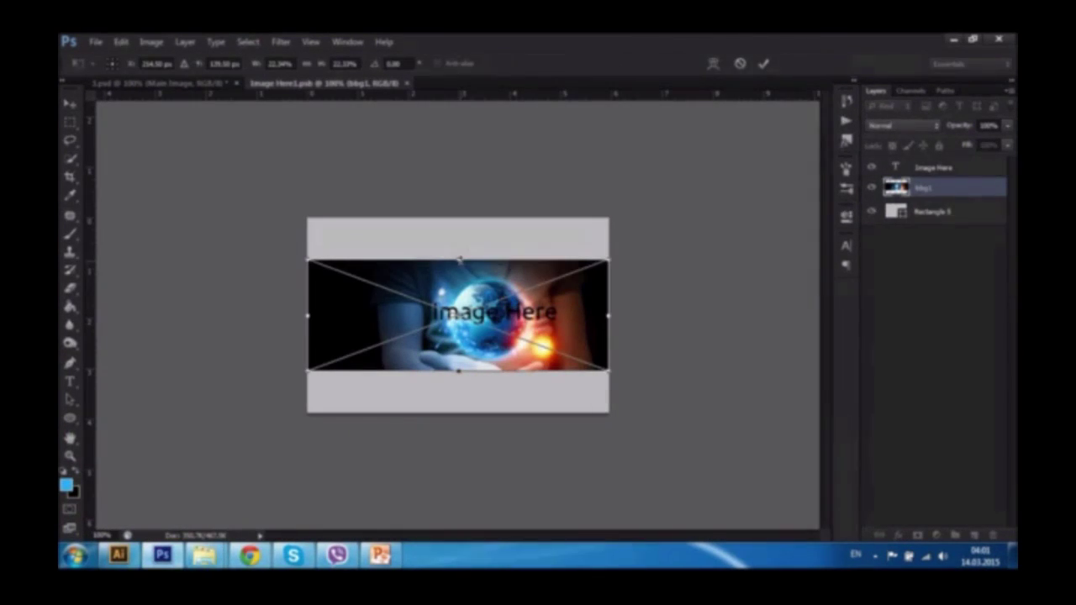
drag(459, 260, 459, 219)
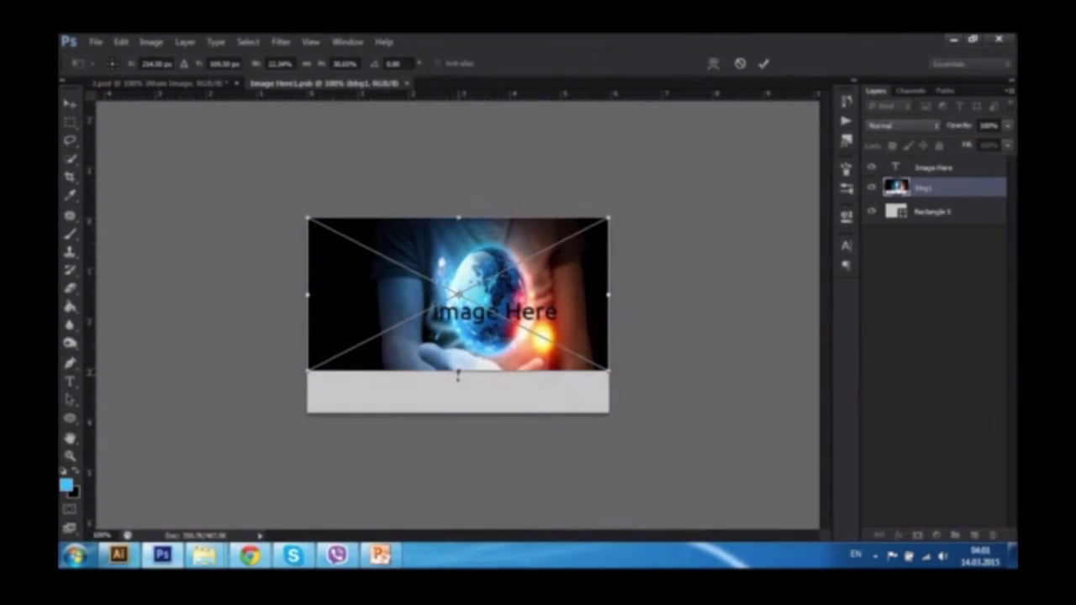
drag(458, 372, 458, 411)
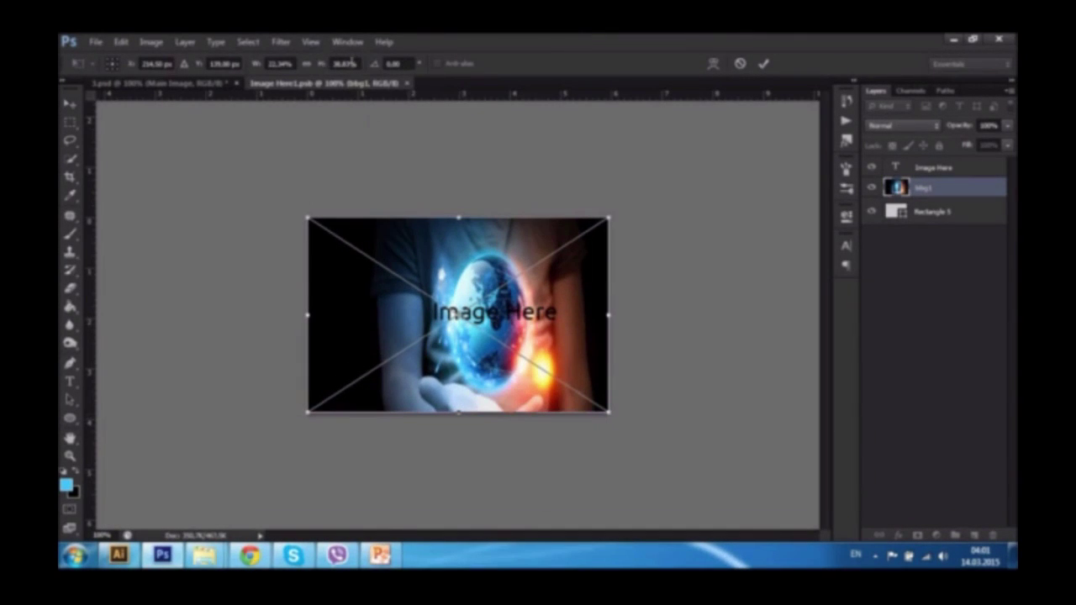
click(305, 65)
key(Return)
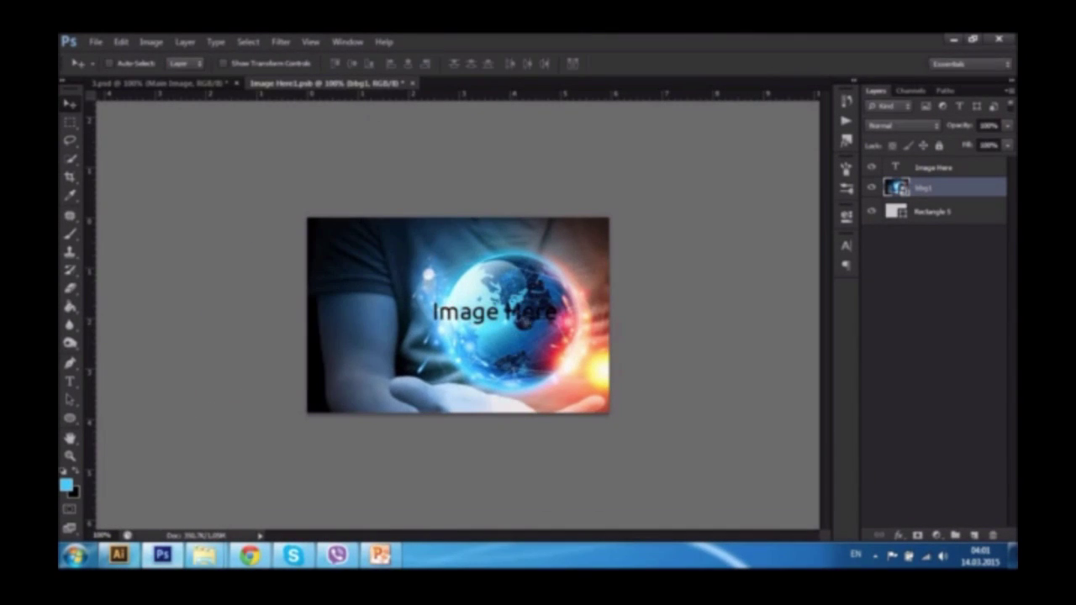
- Shift the globe photo left, hide the Image Here text, and save it into the banner
drag(516, 315, 490, 315)
click(872, 168)
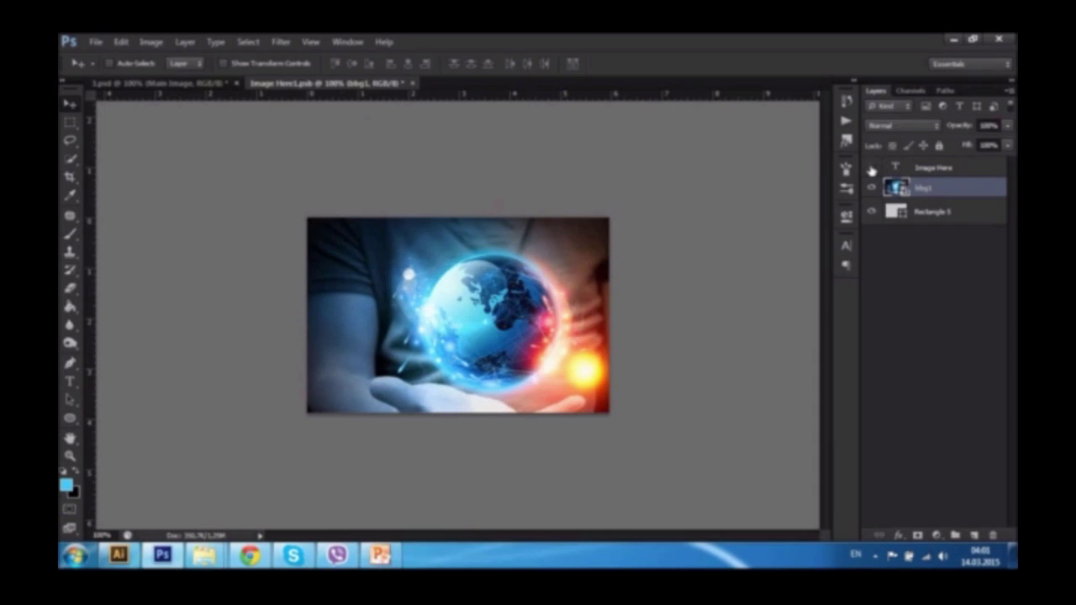
drag(593, 298, 576, 297)
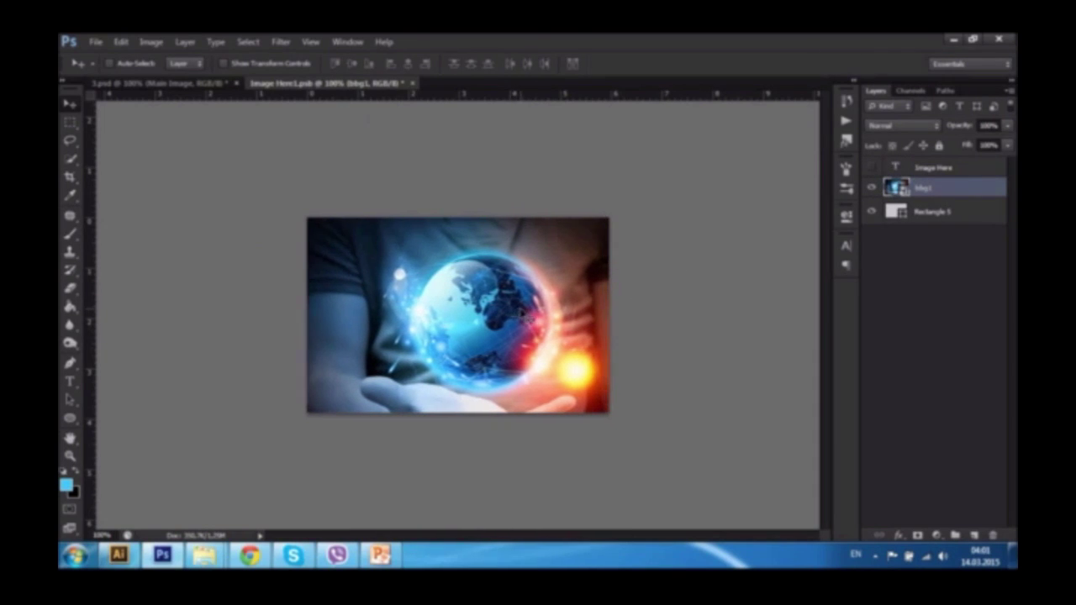
click(413, 85)
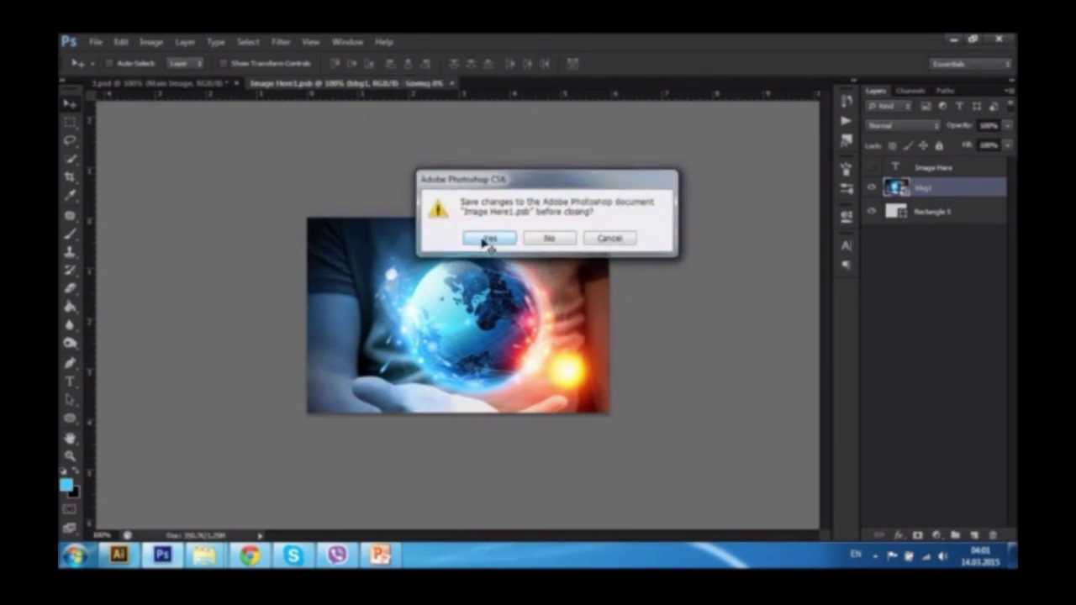
click(487, 239)
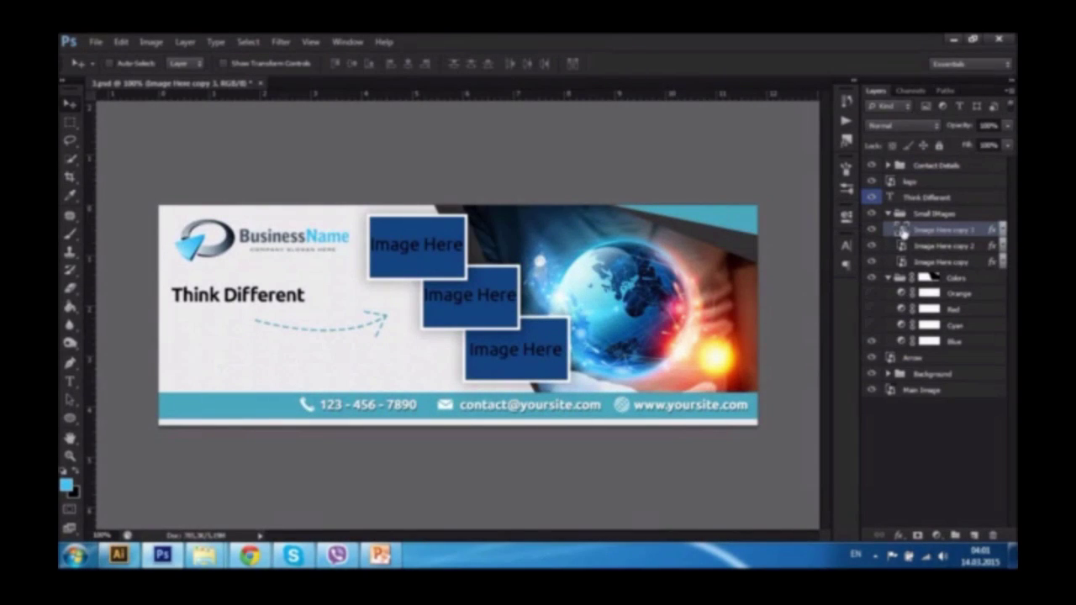
- Fill the first small image placeholder with the broken_world photo and save it
double_click(903, 231)
mouse_move(203, 555)
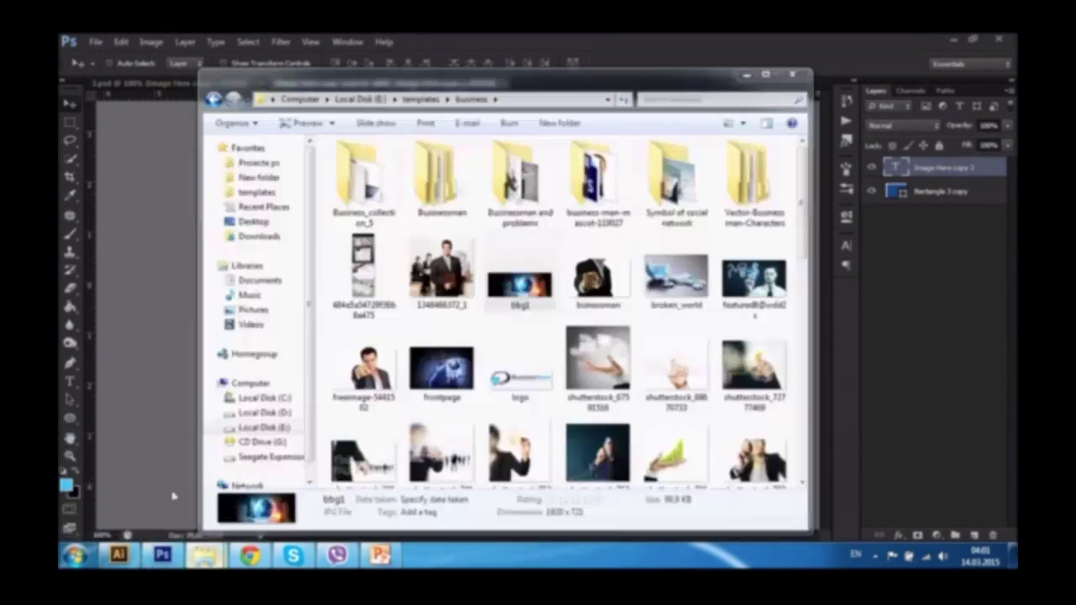
click(147, 479)
drag(676, 277, 182, 293)
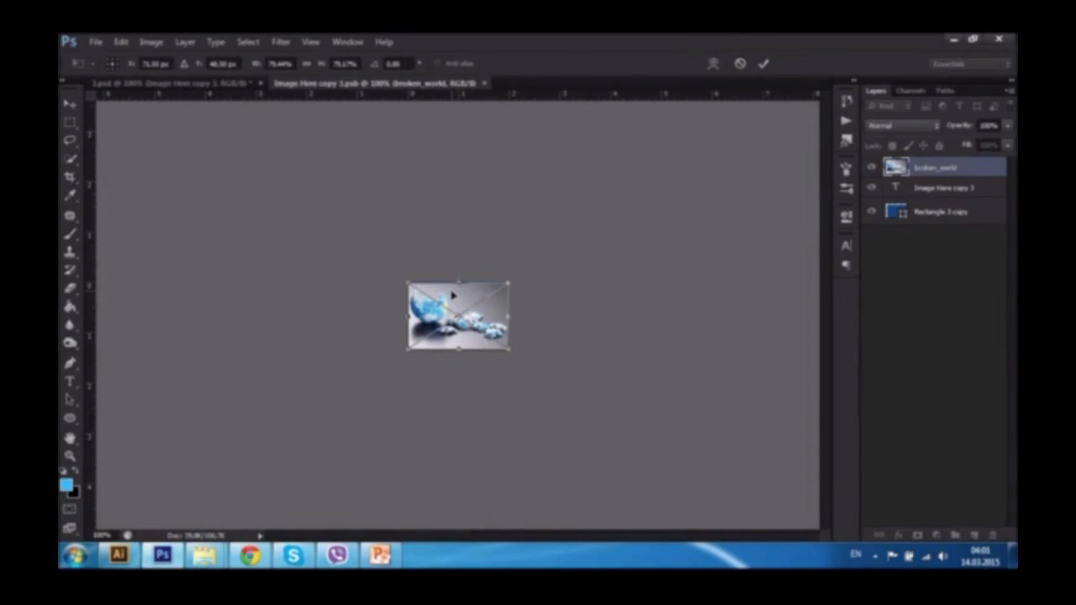
key(Return)
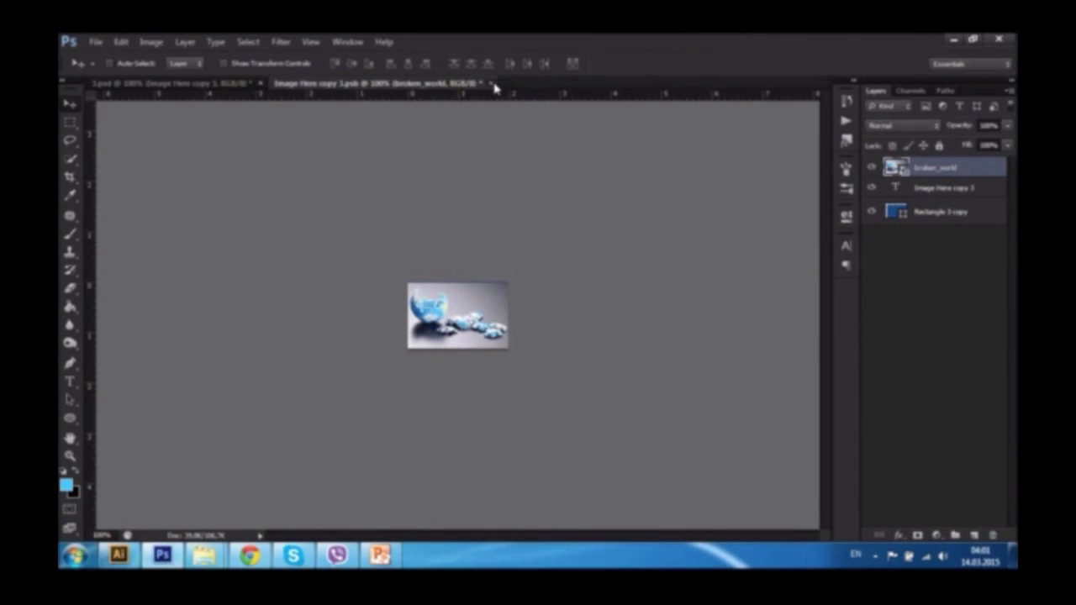
click(490, 84)
click(495, 239)
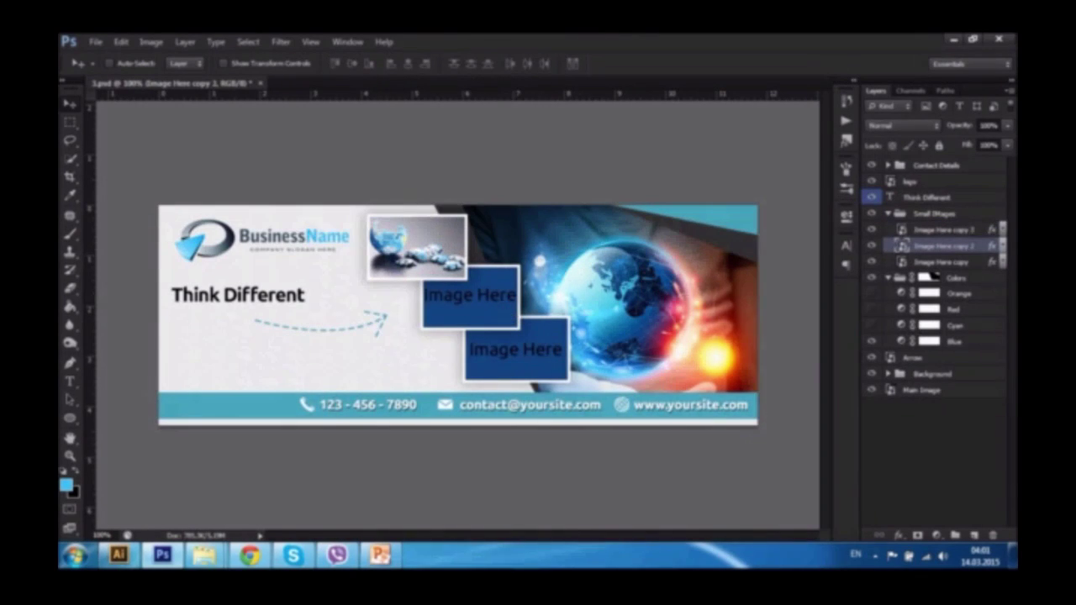
- Fill the next small image placeholder with the frontpage photo and save it
double_click(903, 245)
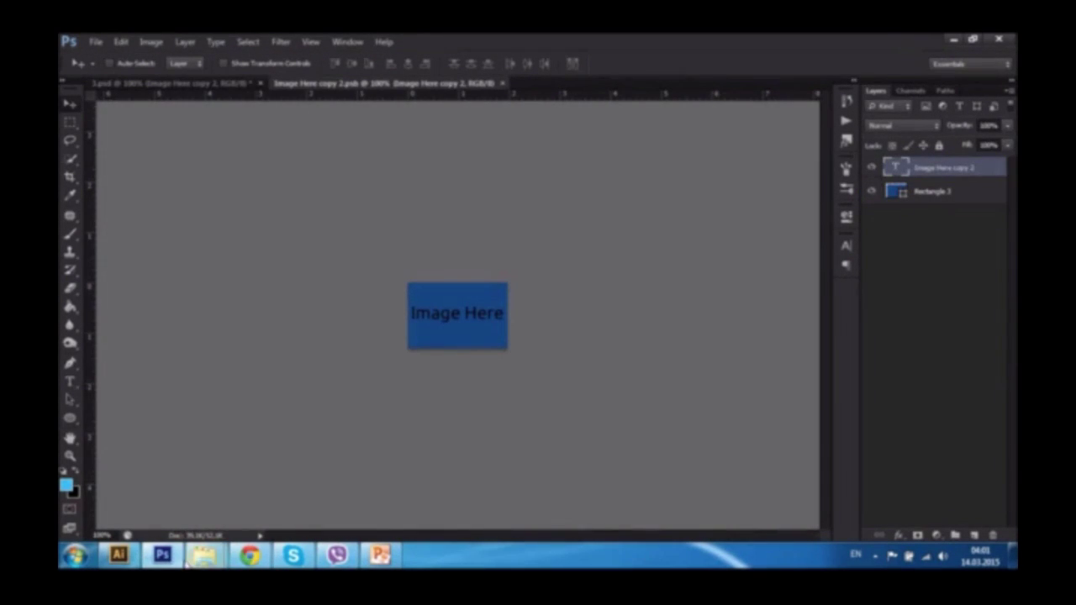
click(221, 514)
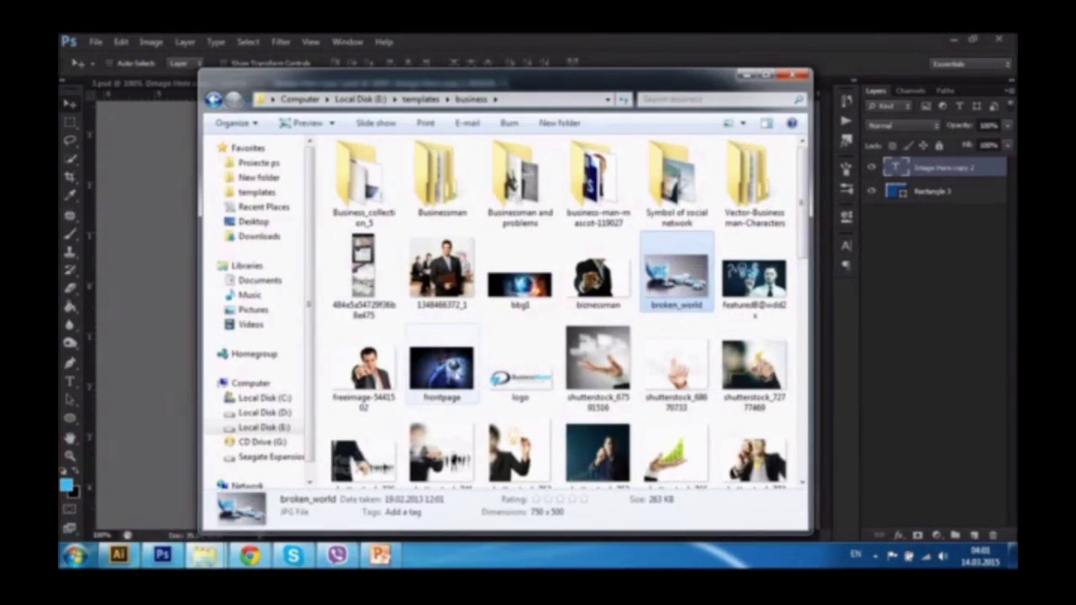
drag(441, 370, 143, 328)
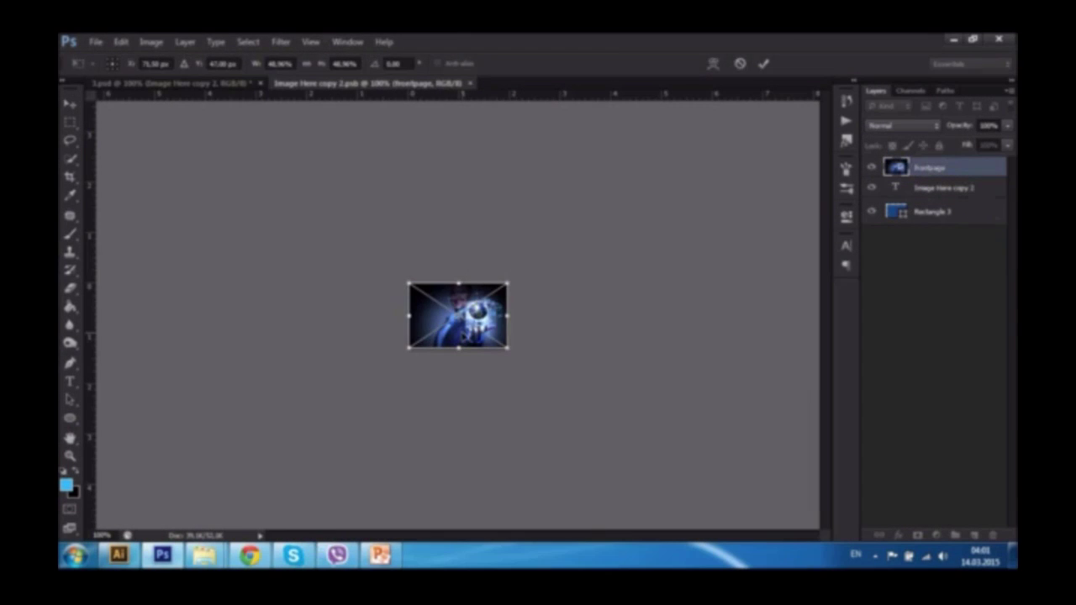
key(Return)
click(476, 84)
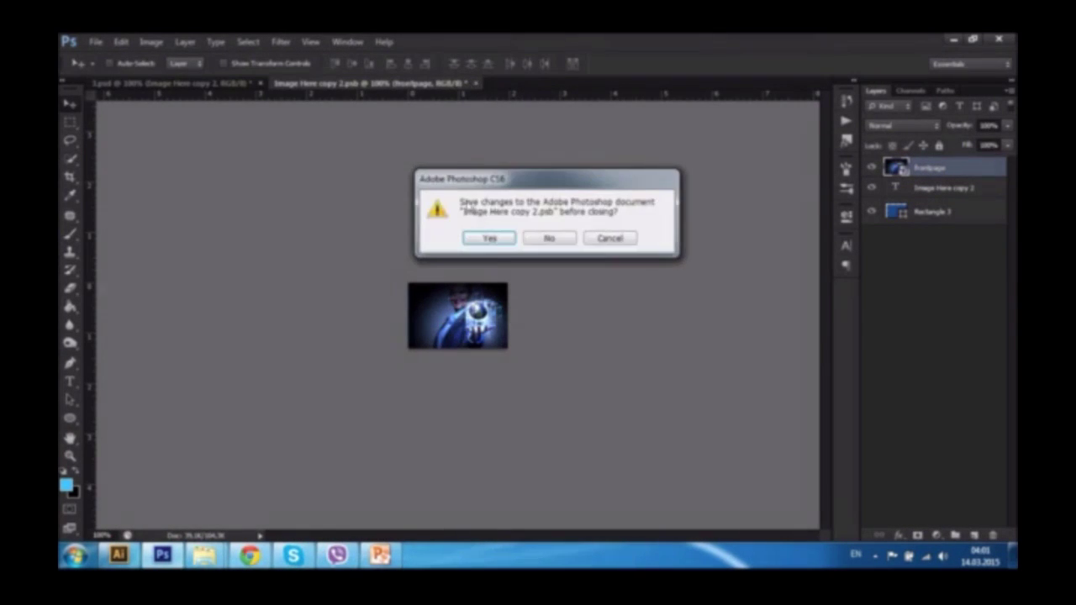
click(494, 241)
- Fill the last placeholder with a business-folder photo scaled over the blue rectangle
click(899, 262)
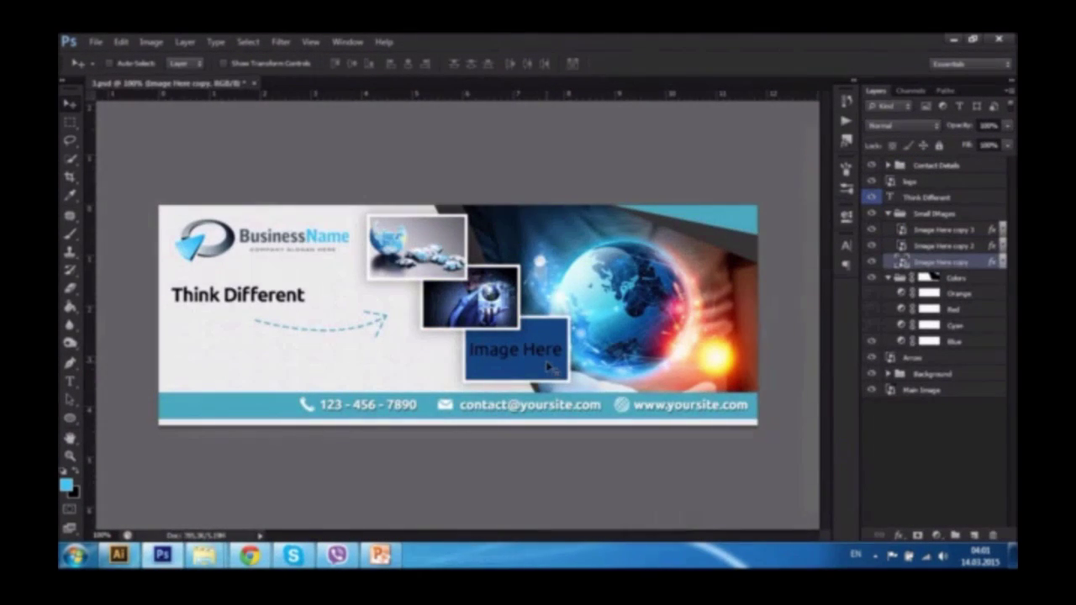
double_click(901, 263)
mouse_move(203, 556)
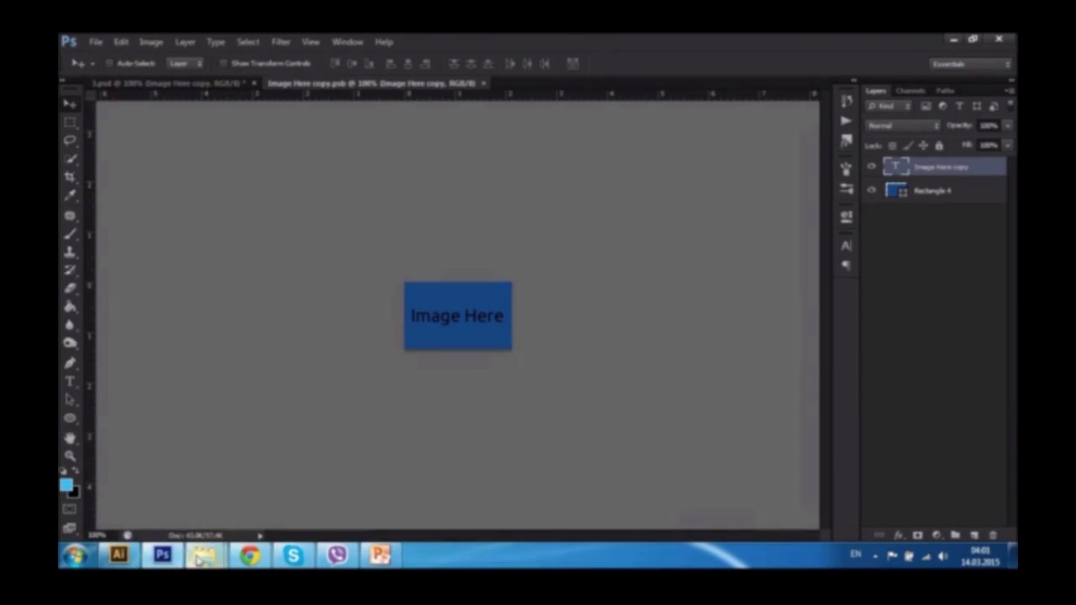
click(194, 494)
scroll(555, 427, down, 3)
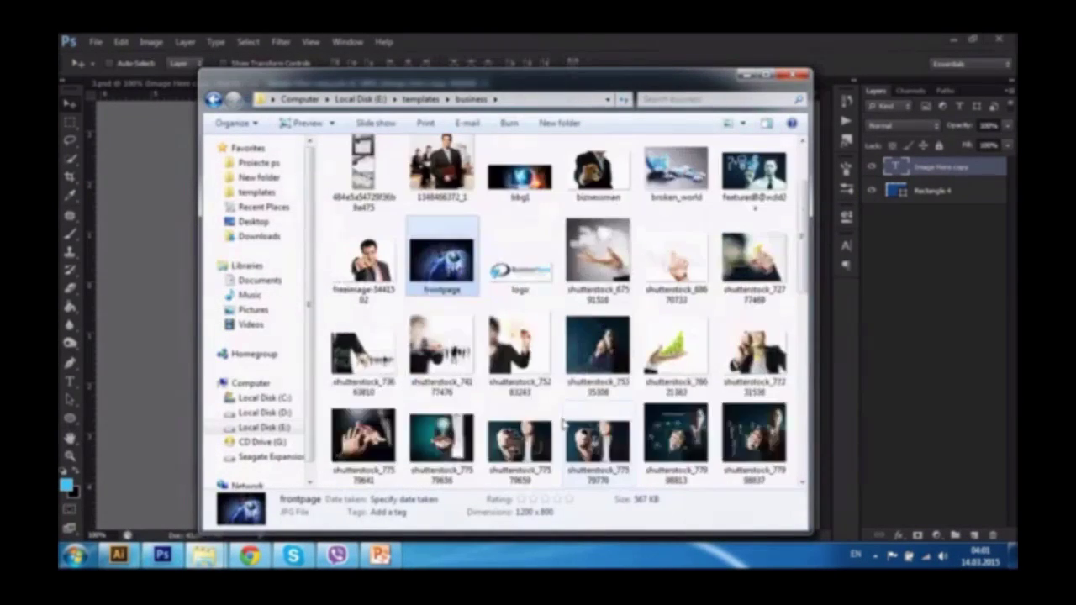
scroll(559, 425, down, 3)
scroll(563, 424, down, 3)
click(597, 344)
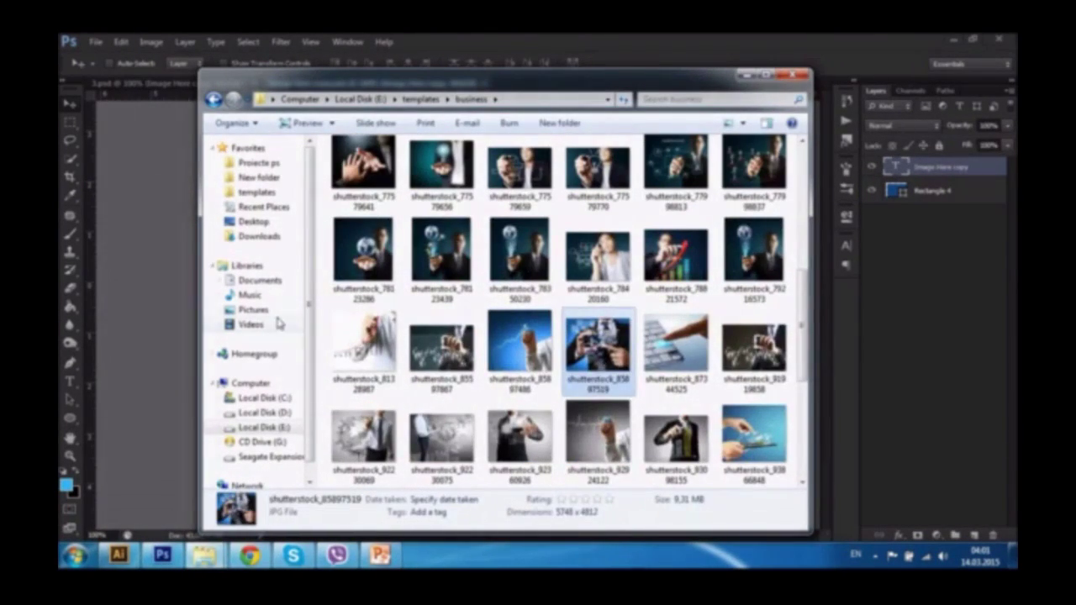
mouse_move(597, 344)
mouse_down()
mouse_move(481, 318)
mouse_move(521, 264)
mouse_up()
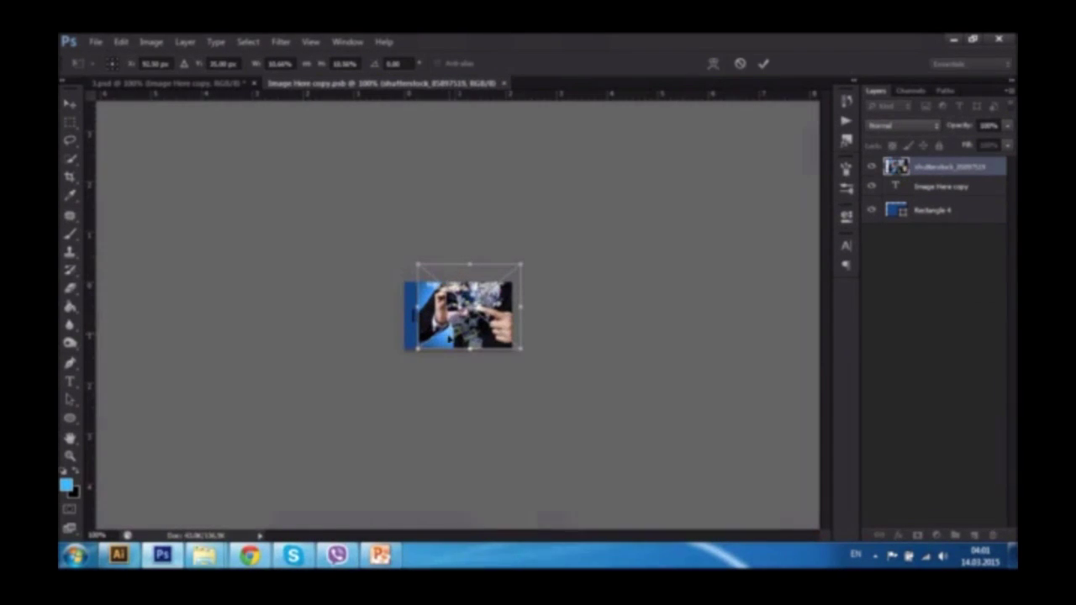
drag(412, 351, 402, 351)
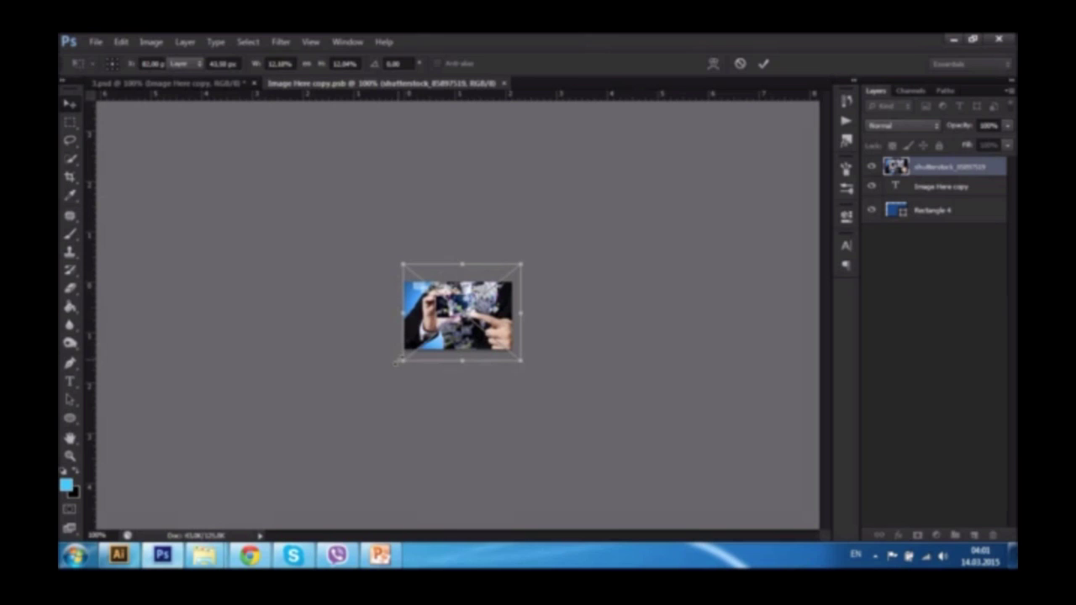
key(Return)
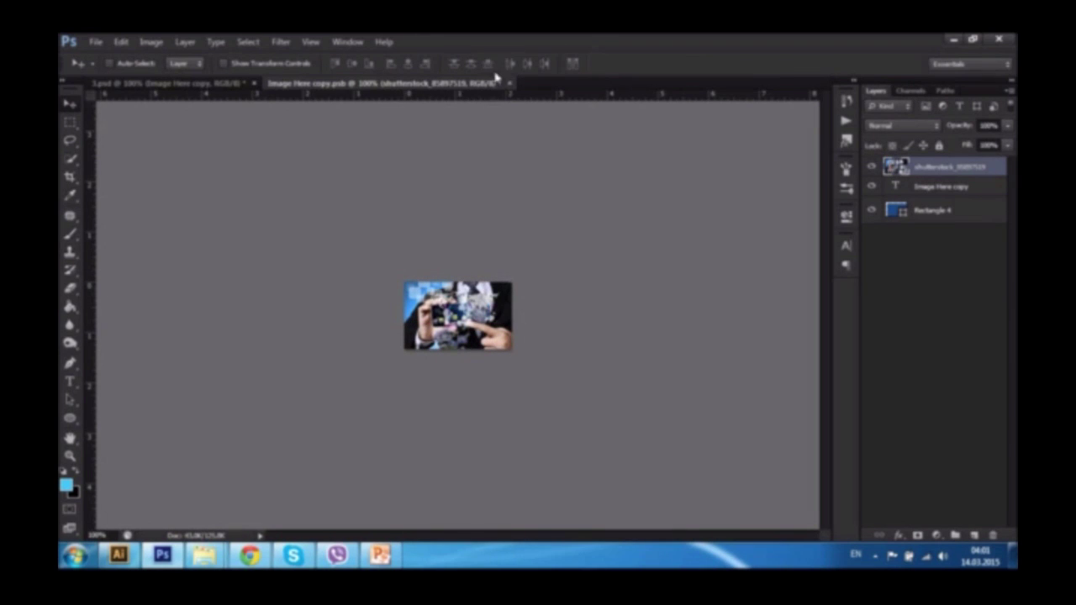
click(509, 83)
click(489, 240)
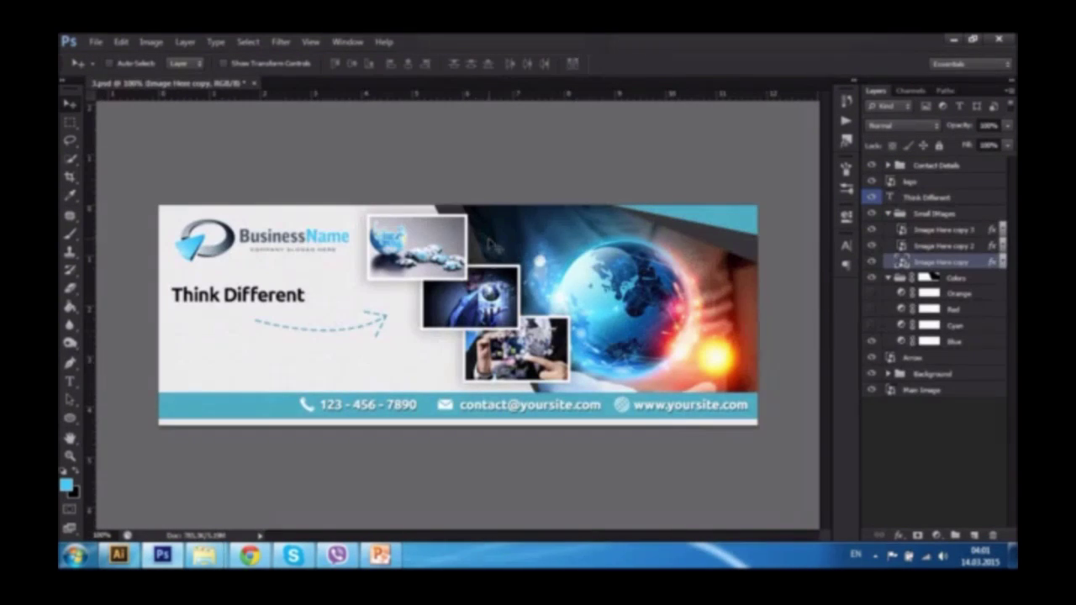
key(t)
click(395, 405)
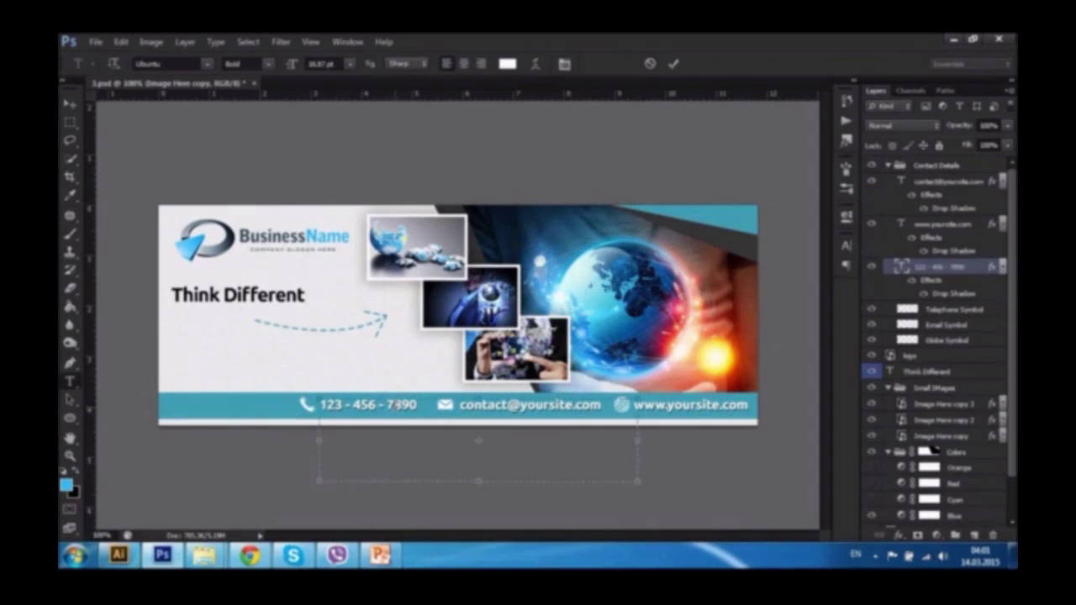
key(ctrl+a)
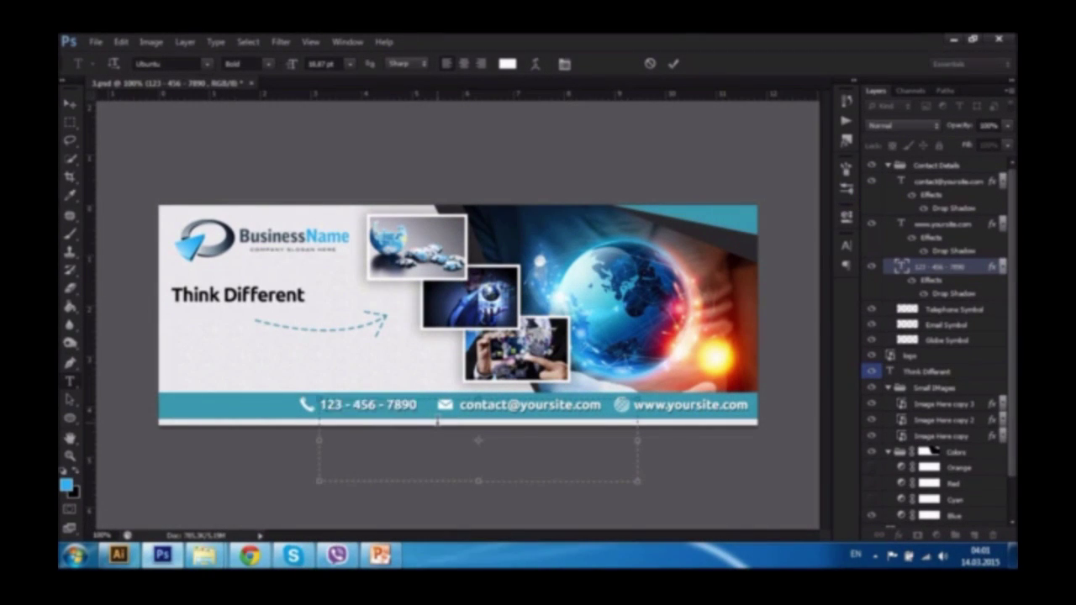
text(789-456-123)
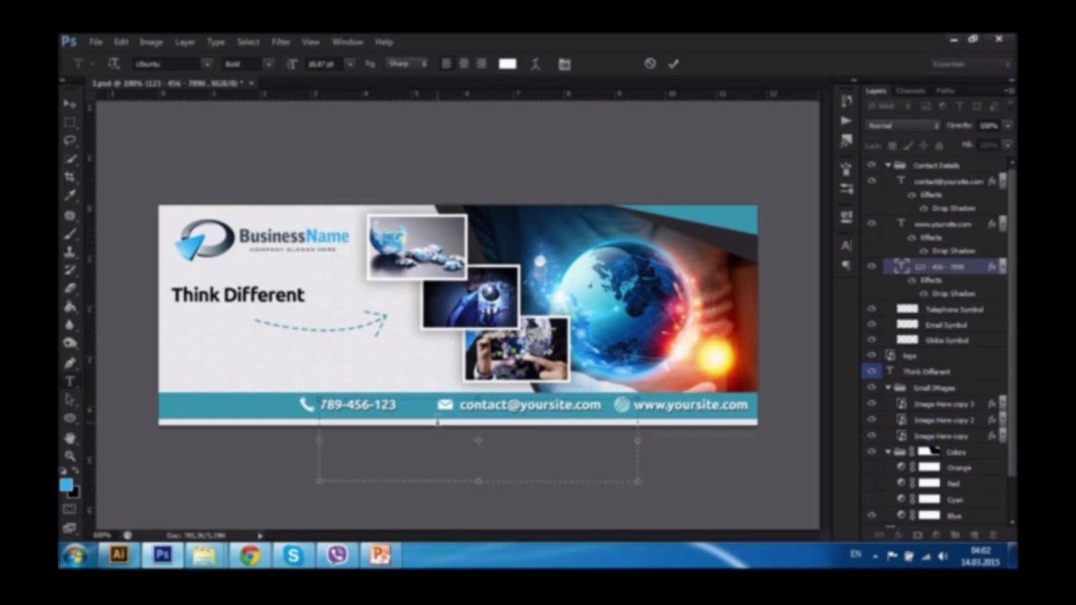
text(0)
key(ctrl+Return)
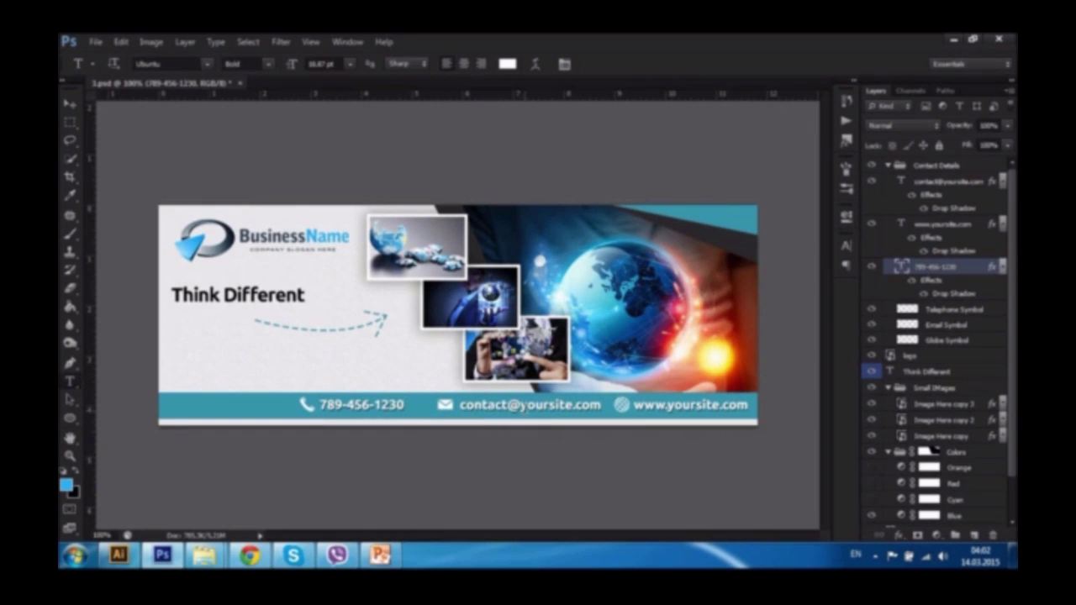
click(527, 410)
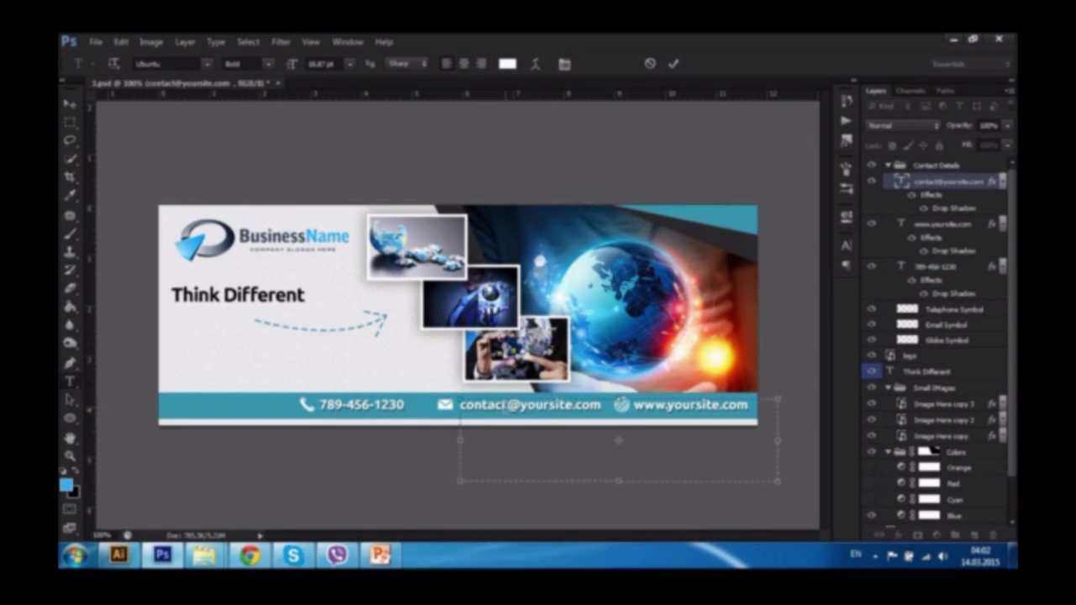
drag(503, 404, 461, 406)
text(sa)
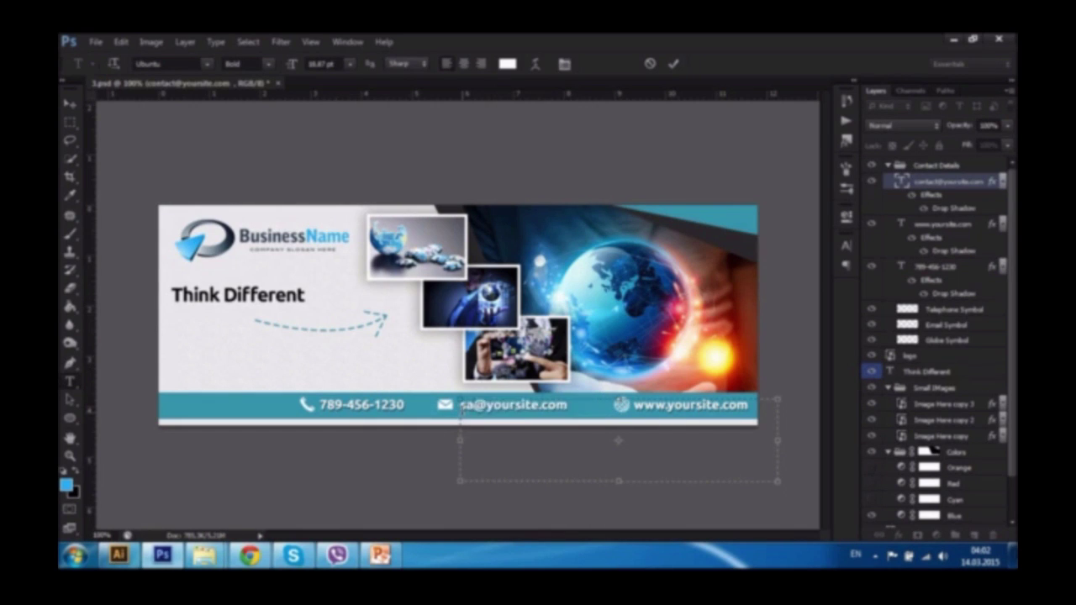
text(les)
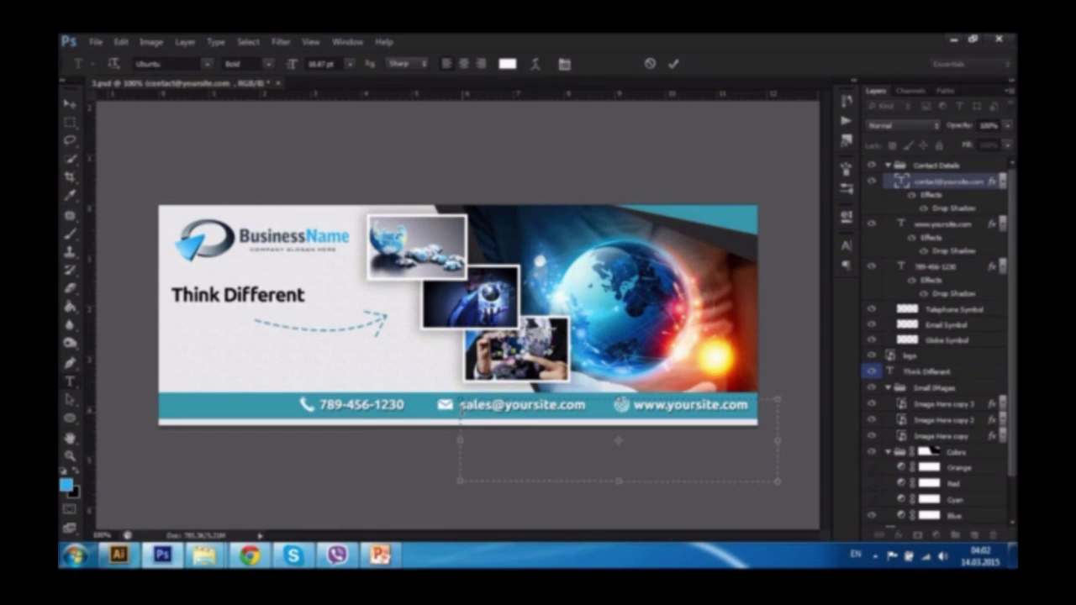
key(BackSpace)
key(BackSpace)
key(BackSpace)
key(BackSpace)
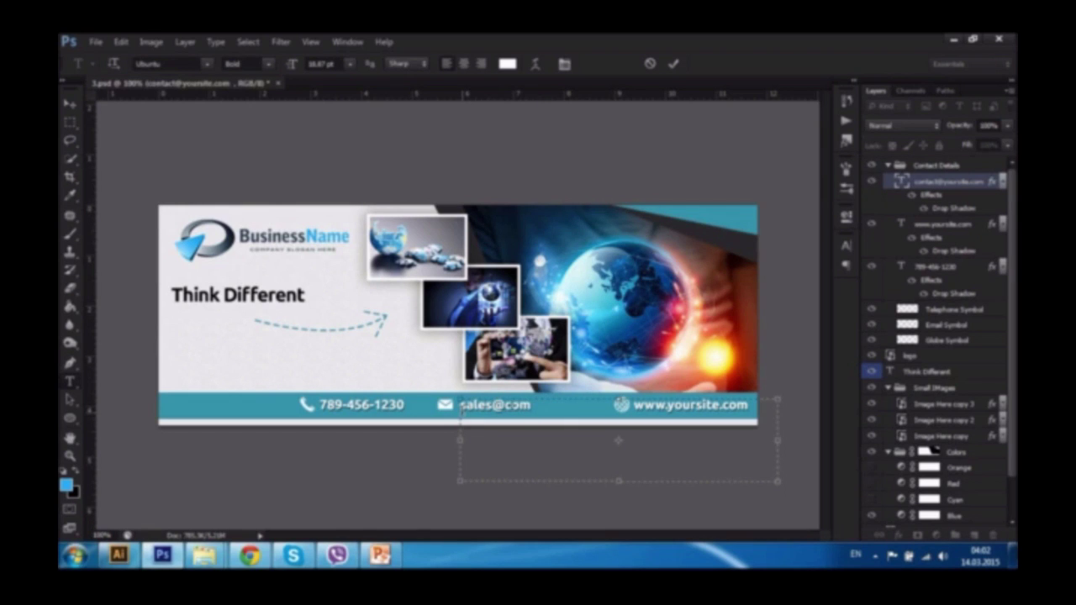
text(business.)
key(ctrl+Return)
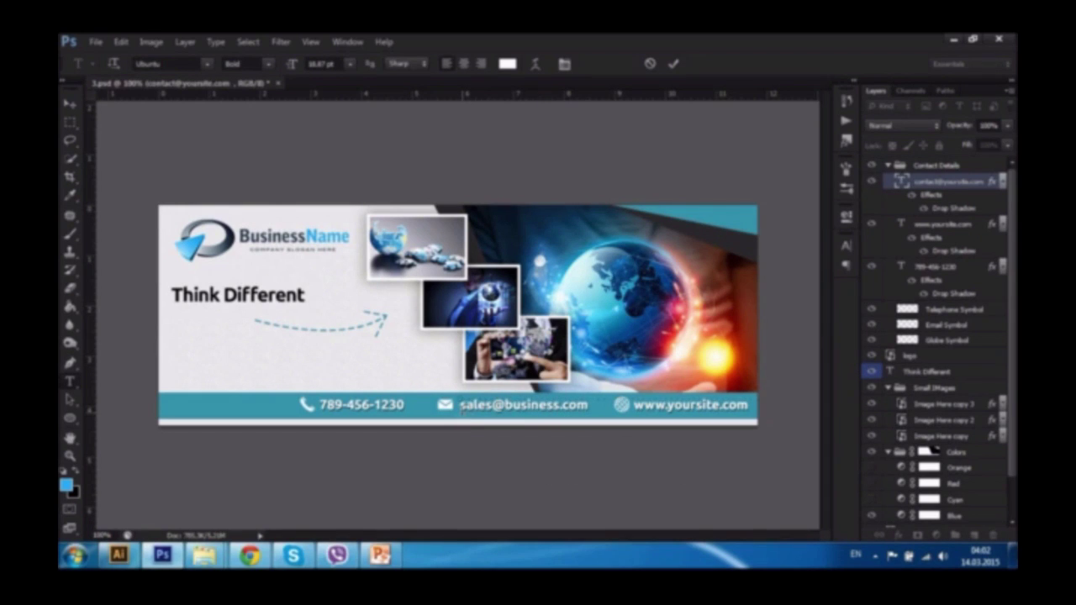
key(alt+bracketleft)
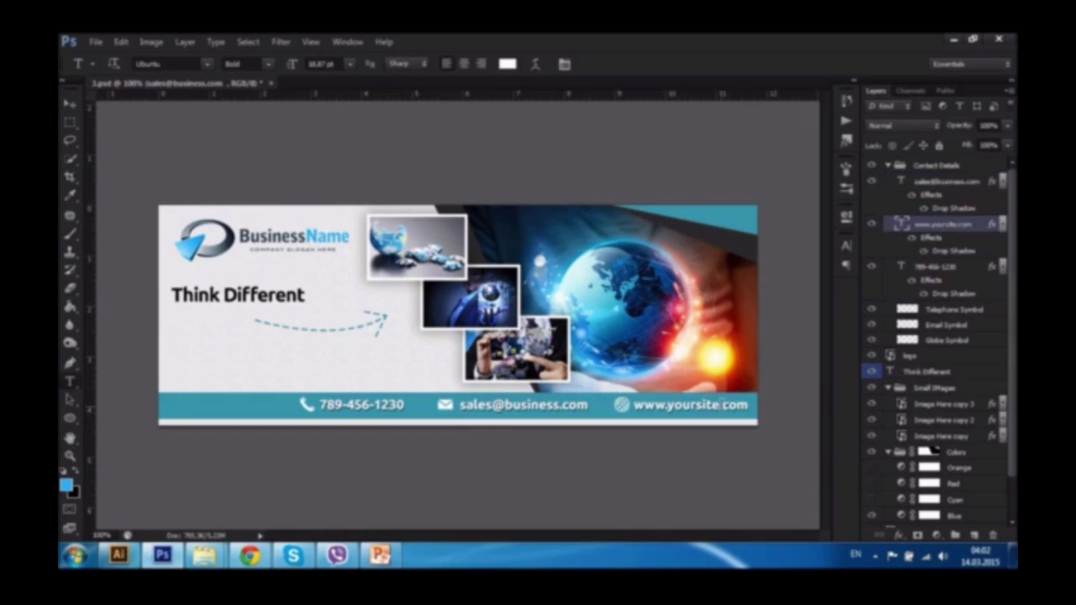
drag(704, 404, 667, 404)
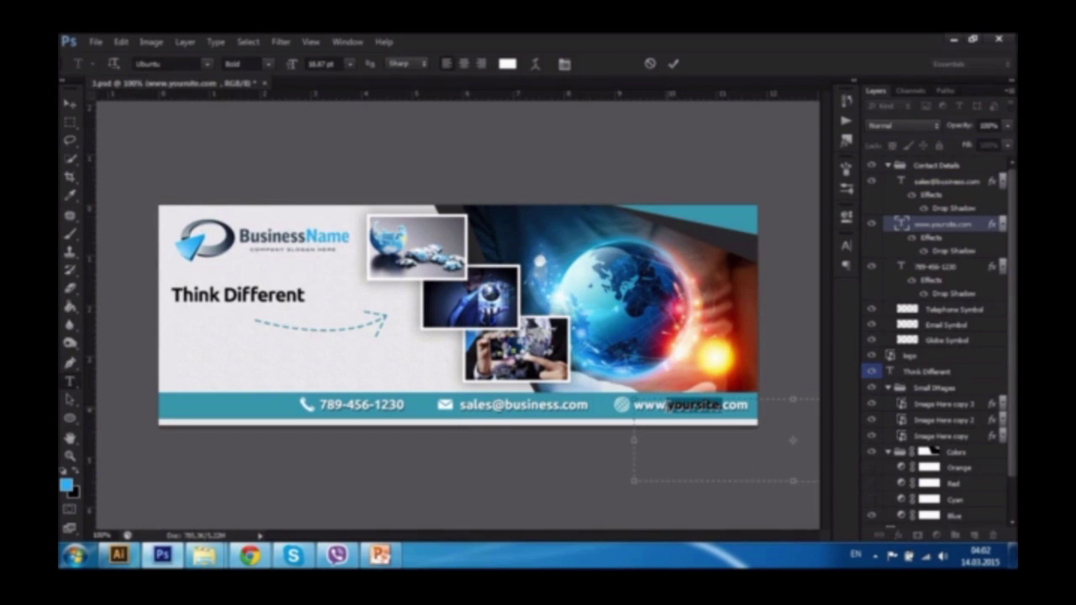
text(busc)
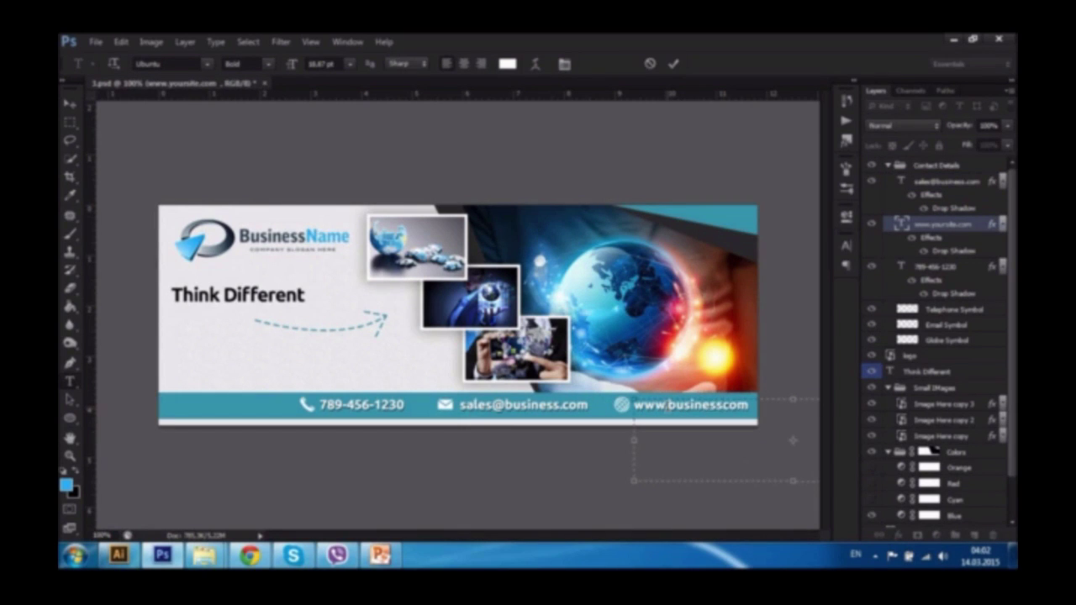
text(.)
click(792, 440)
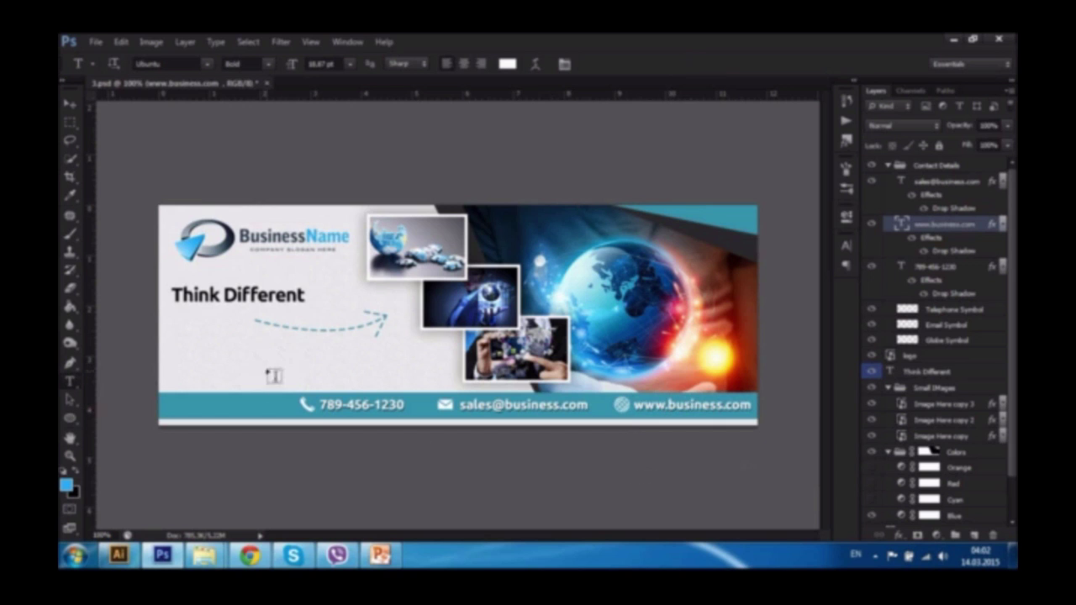
- Save the banner as JPEG file '4' in Fb Covers, then open it for viewing
click(96, 42)
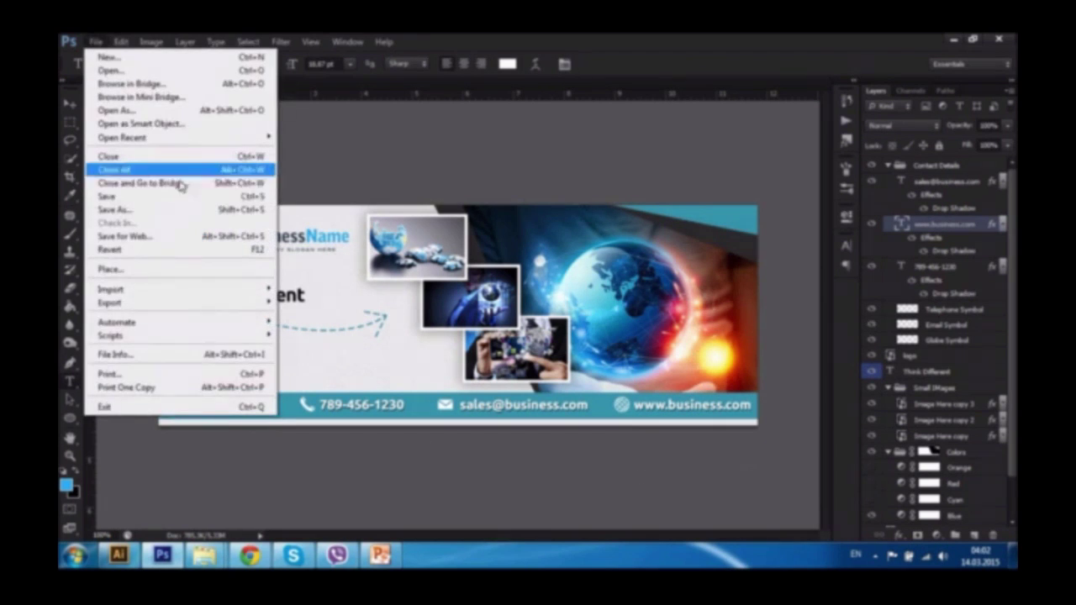
click(135, 210)
click(655, 345)
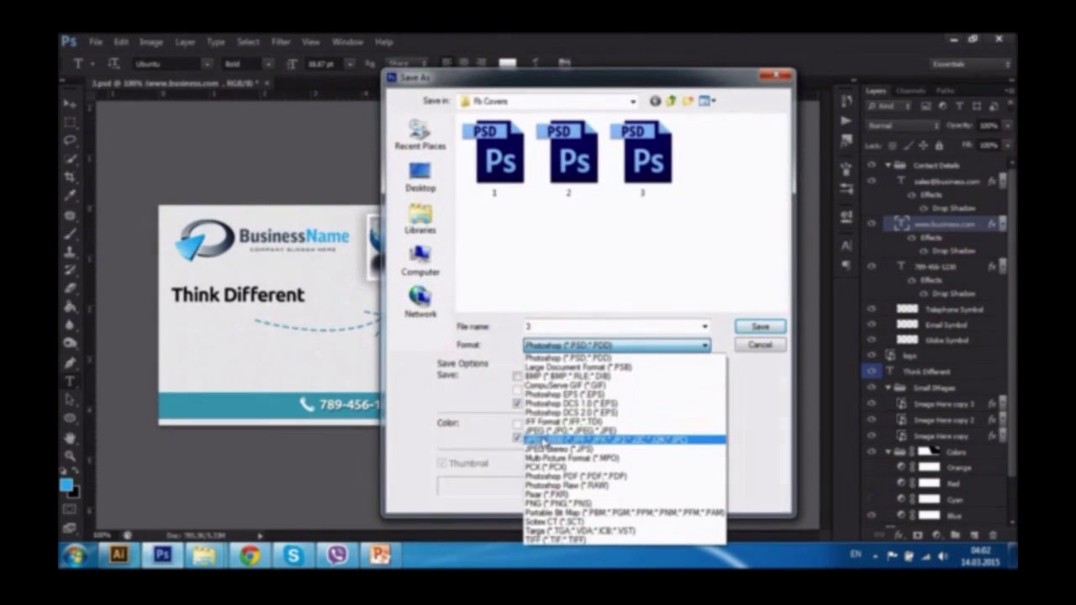
click(539, 439)
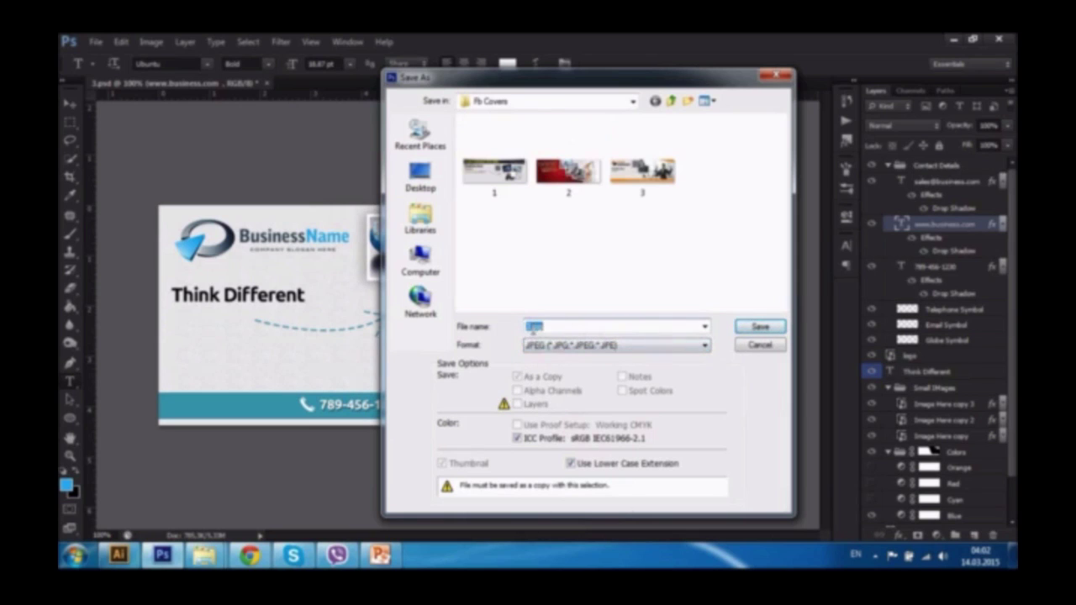
click(759, 326)
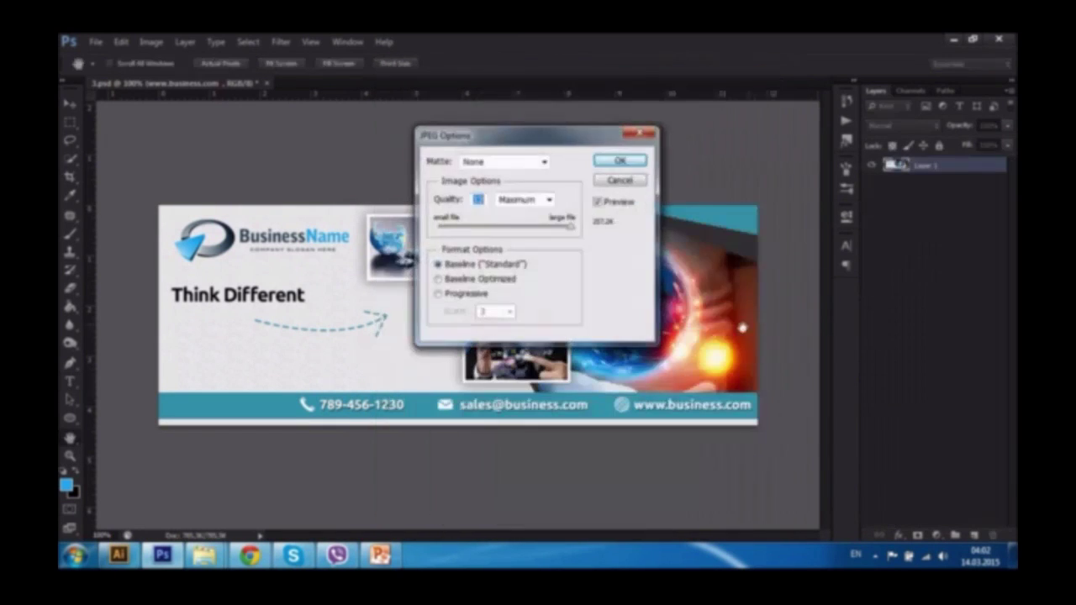
click(616, 159)
mouse_move(203, 555)
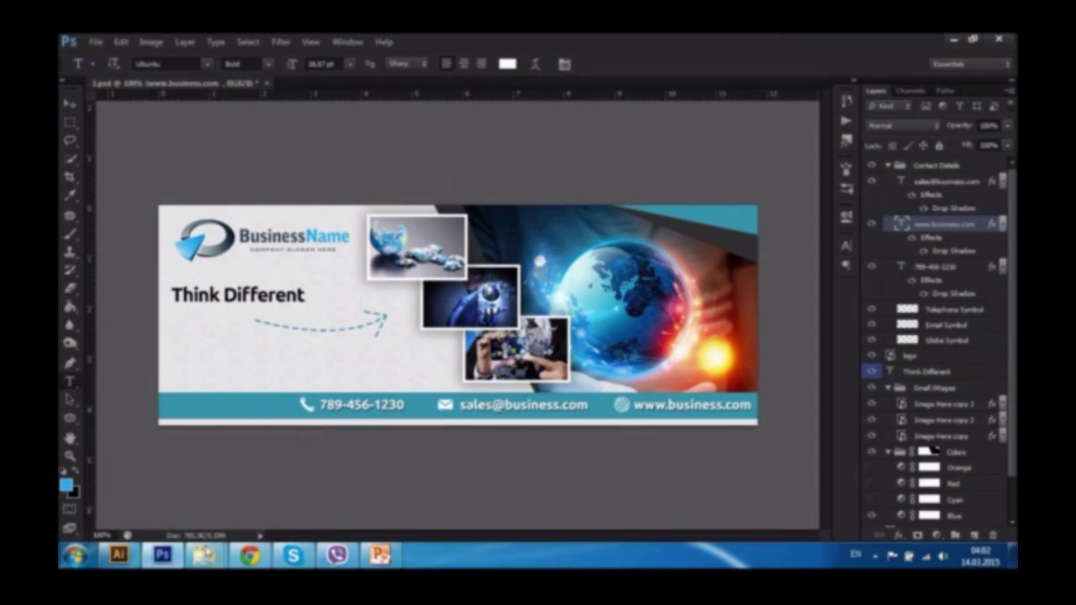
click(272, 507)
double_click(677, 175)
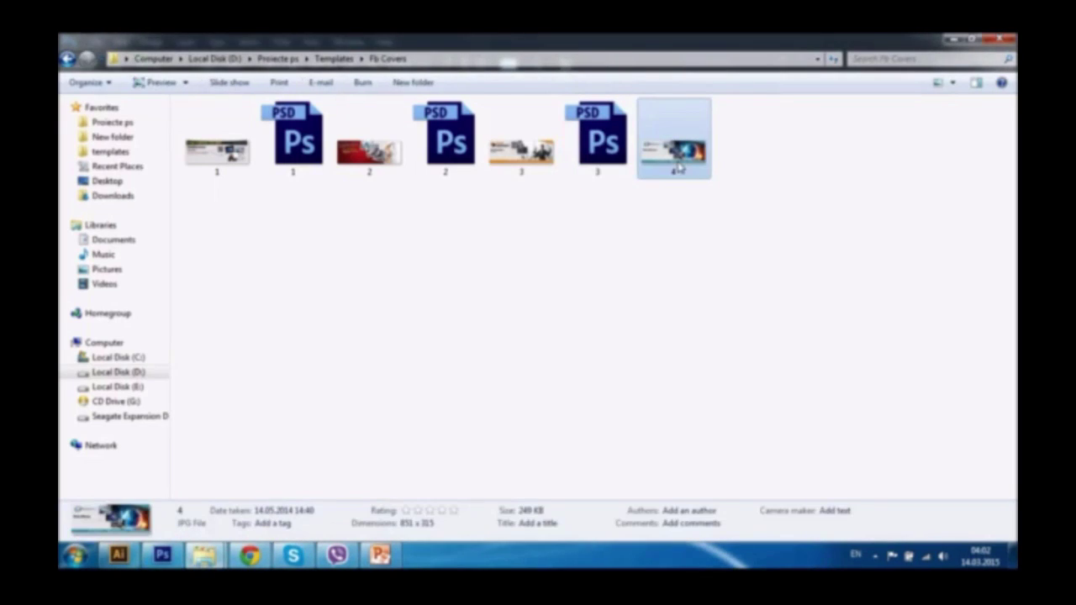